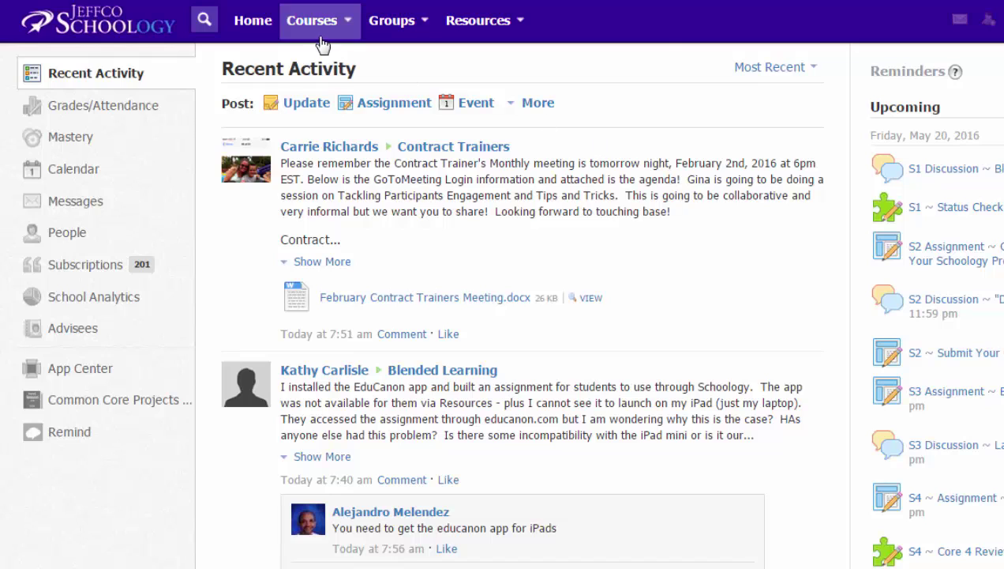
# Show the Courses dropdown listing English/Lang Arts 10 Blocks 4, 5, 7, Seminar and ELA 7.
pyautogui.click(320, 40)
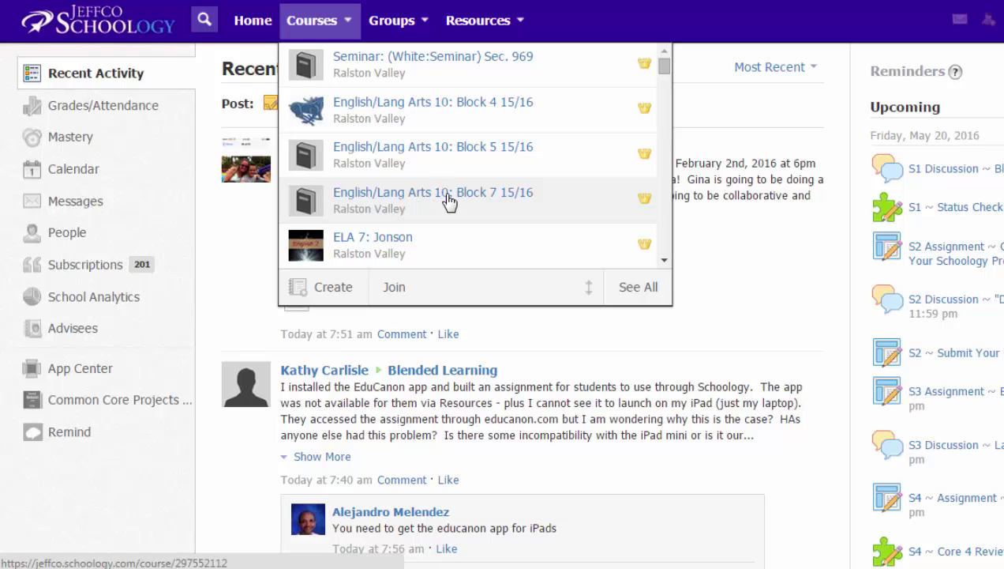
# Go to the full Courses page via See All and scroll through the course list and back up.
pyautogui.click(638, 289)
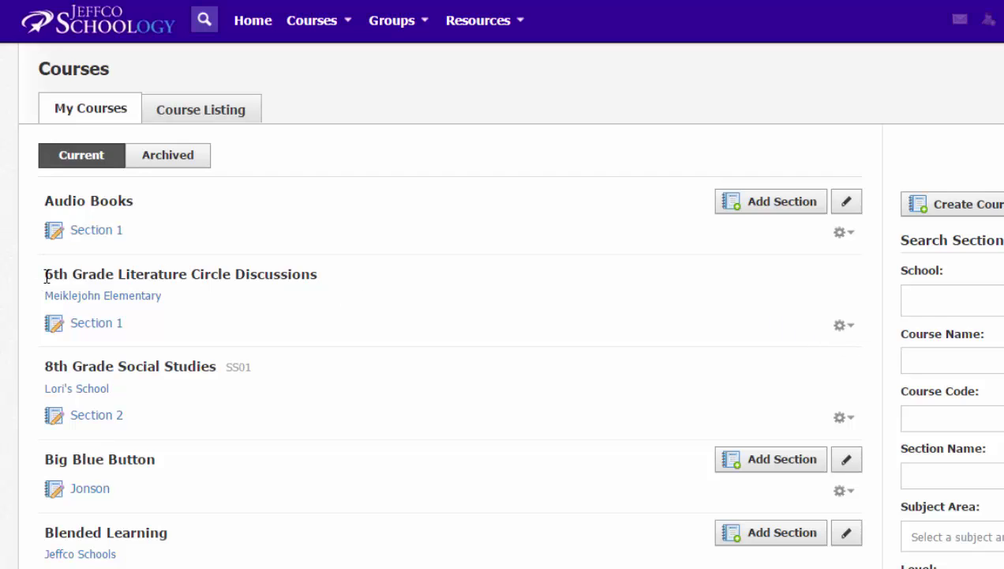
pyautogui.moveTo(46, 274); pyautogui.dragTo(321, 282)
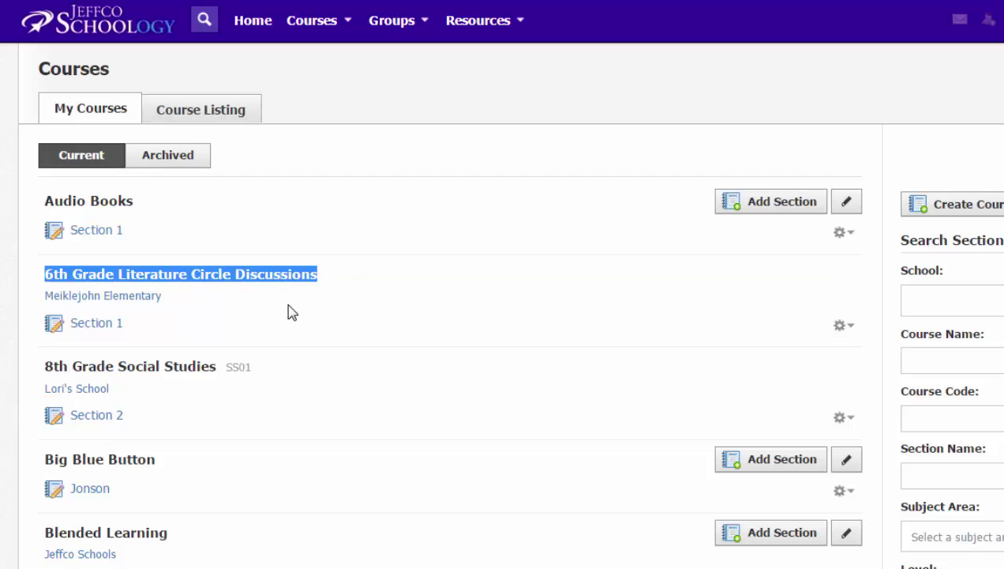
pyautogui.click(288, 300)
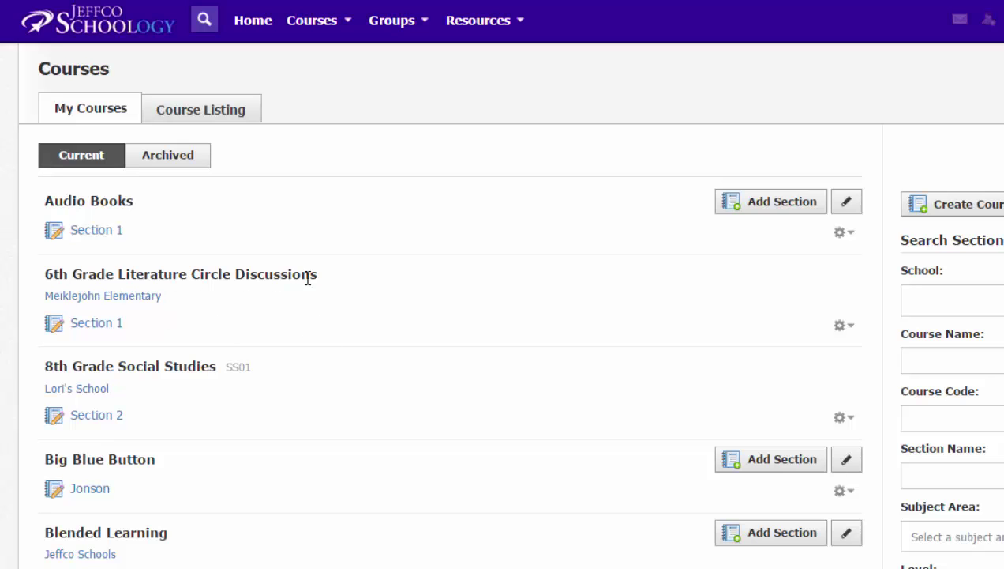
pyautogui.scroll(-9, 375, 260)
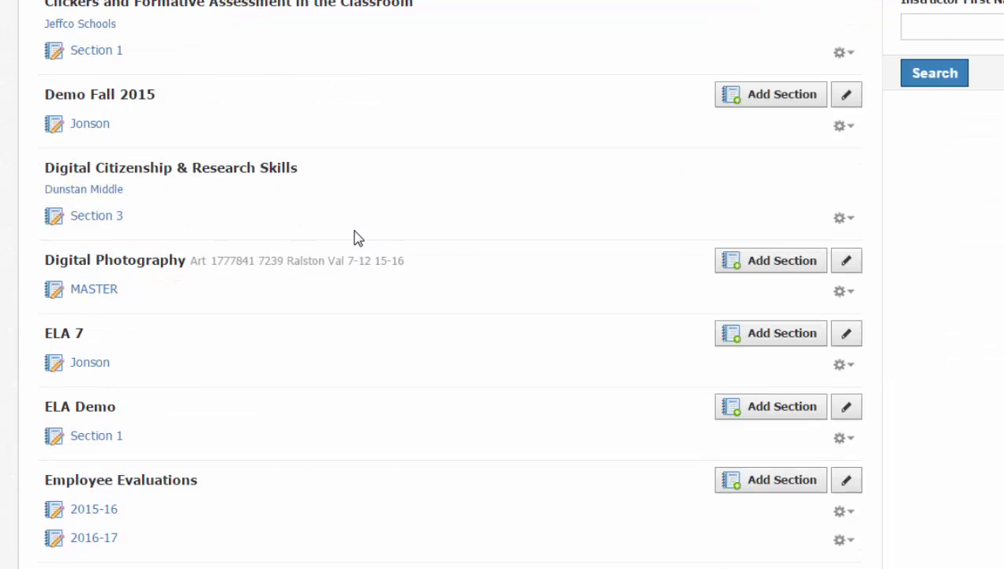
pyautogui.scroll(-1, 355, 240)
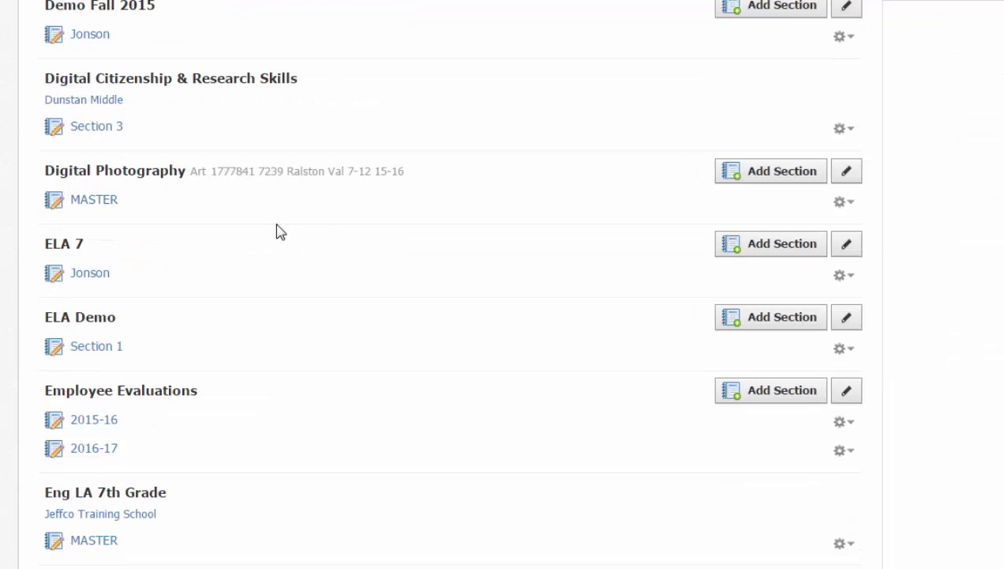
pyautogui.scroll(-3, 273, 231)
pyautogui.scroll(-1, 241, 228)
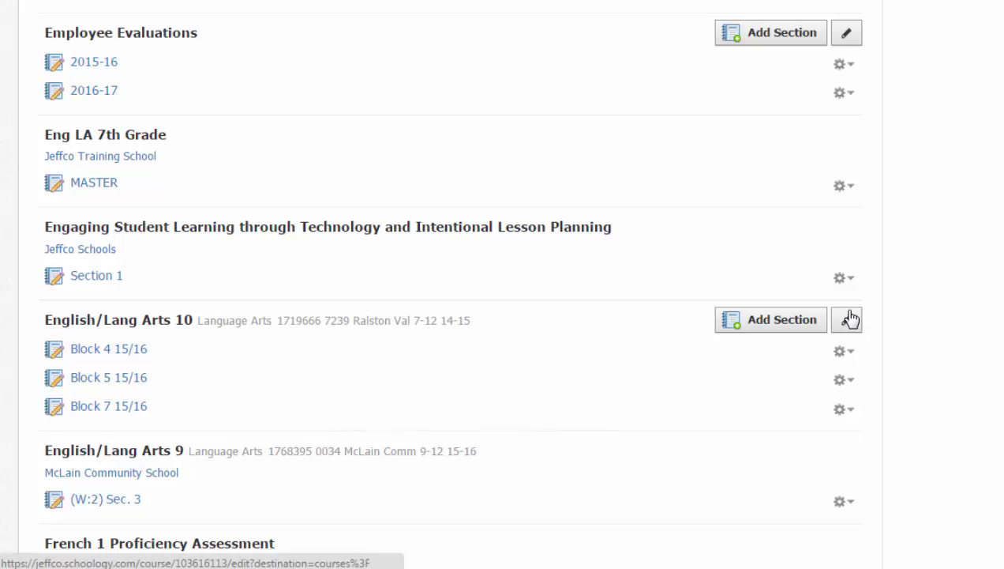
pyautogui.scroll(8, 854, 307)
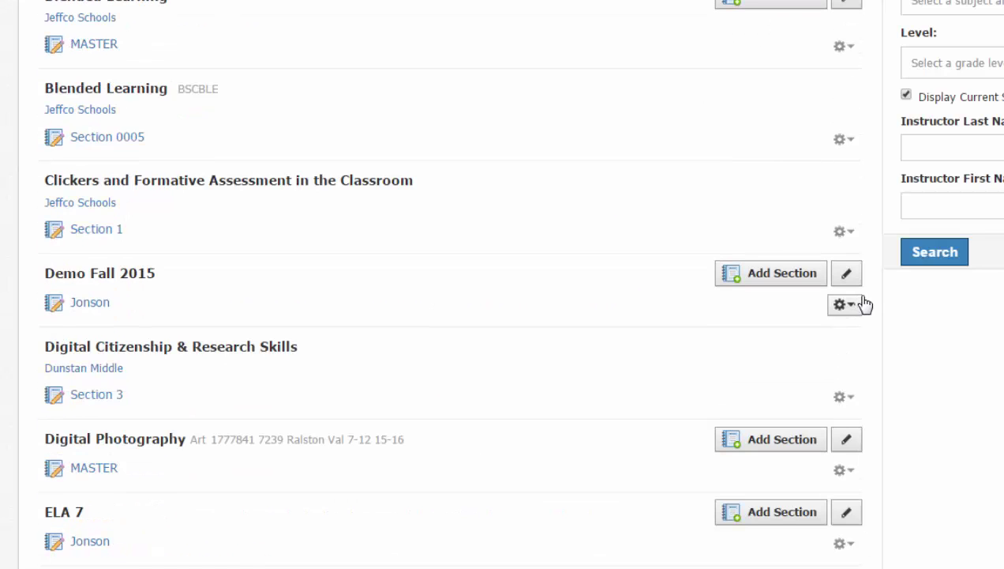
pyautogui.scroll(6, 864, 305)
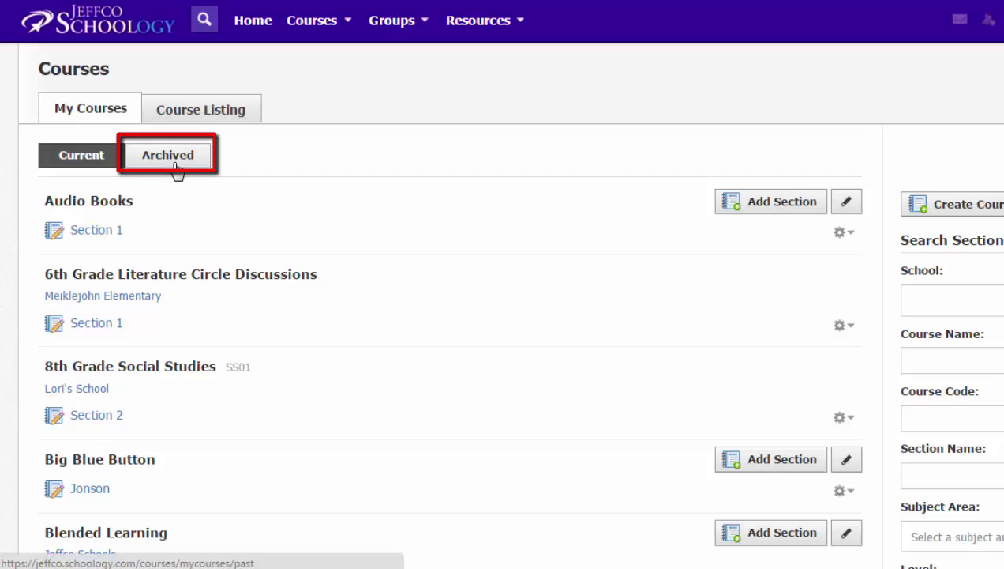
pyautogui.click(175, 164)
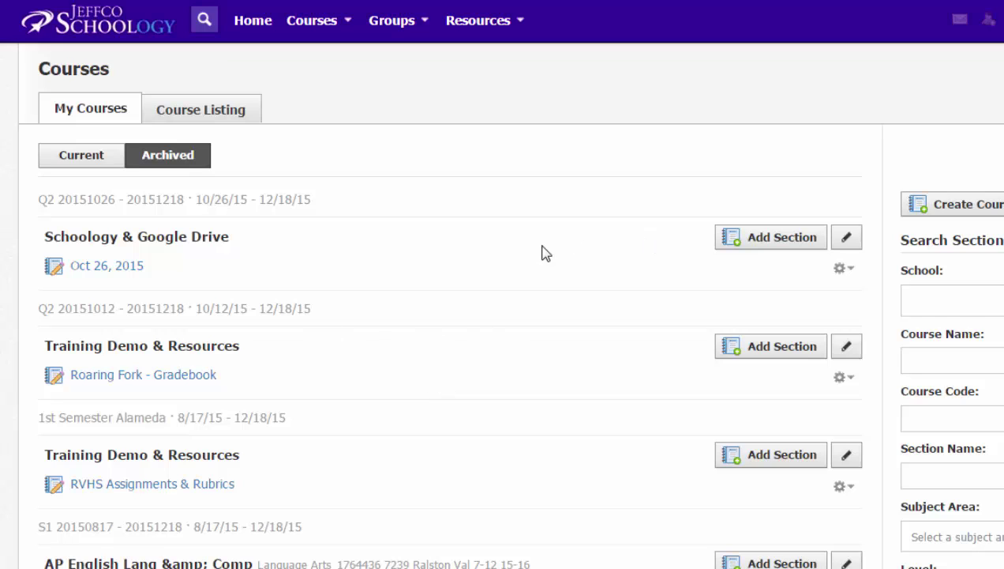
pyautogui.click(79, 161)
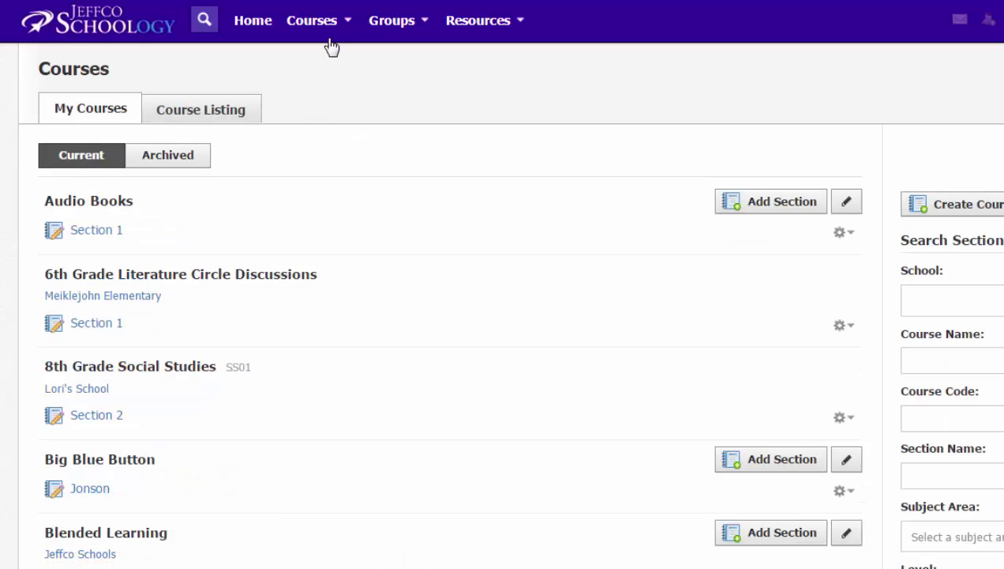
pyautogui.click(331, 41)
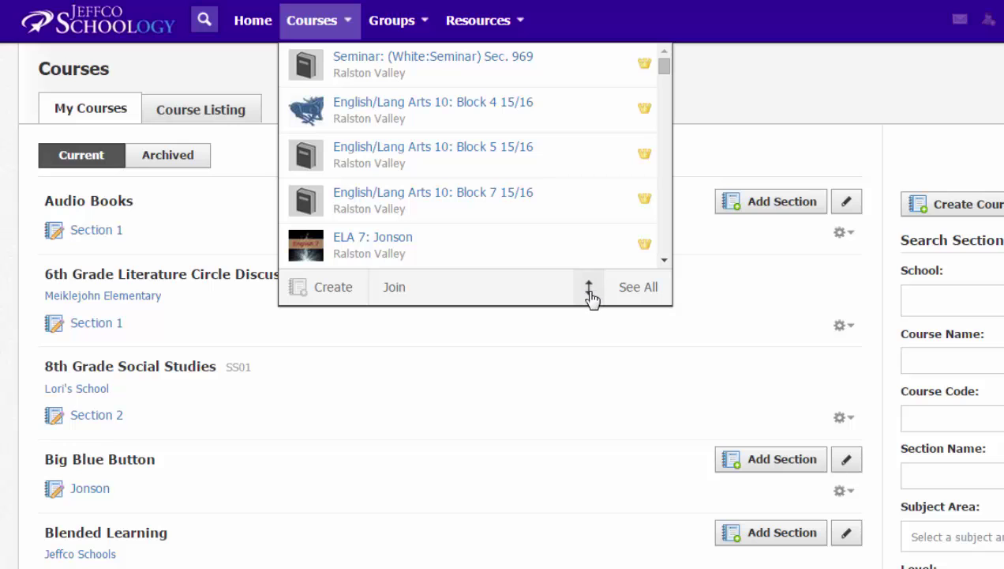
pyautogui.click(229, 73)
pyautogui.scroll(-15, 399, 268)
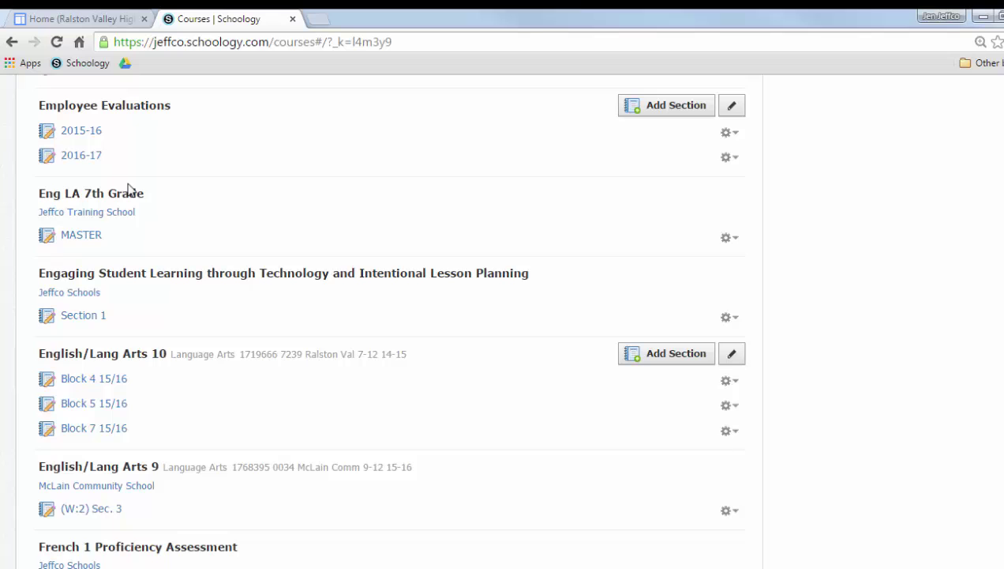
# Open Block 4, Block 5 and Block 7 15/16 each in a new tab, then view Block 4.
pyautogui.rightClick(106, 380)
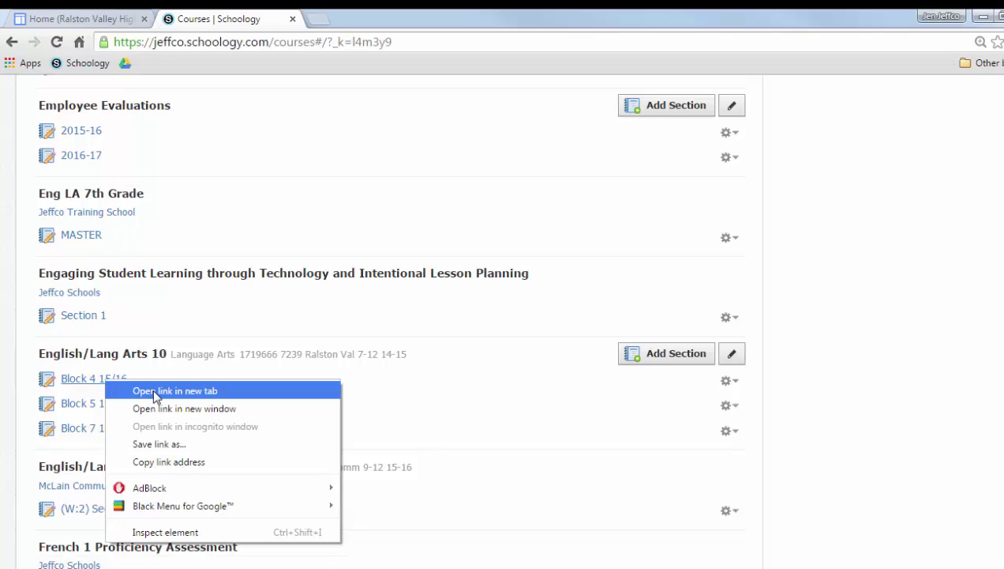
pyautogui.click(153, 390)
pyautogui.rightClick(110, 407)
pyautogui.click(164, 413)
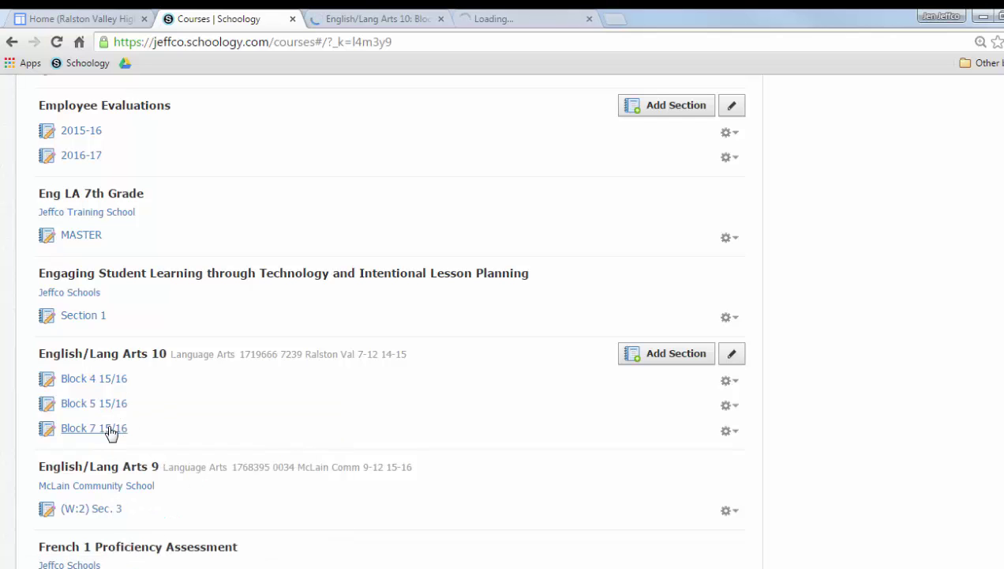
pyautogui.rightClick(109, 427)
pyautogui.click(193, 274)
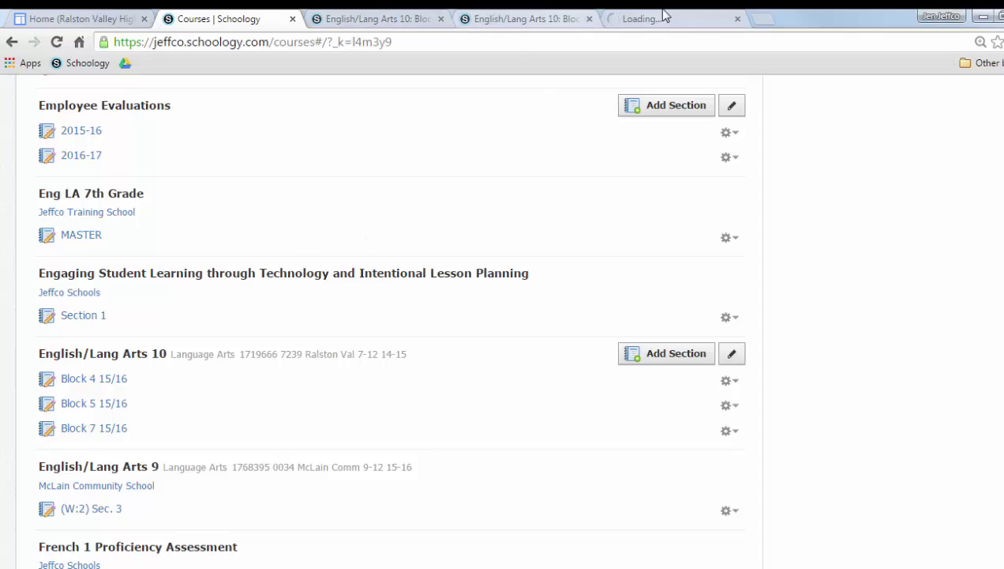
pyautogui.click(364, 21)
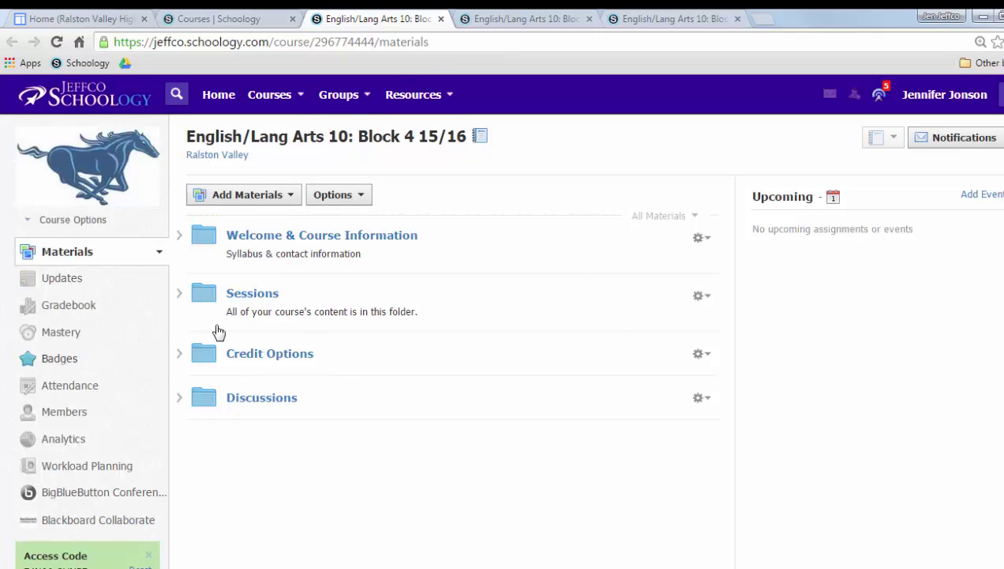
# Open Block 5's Members list, then return to Block 4's Members page with its 7 students.
pyautogui.click(517, 21)
pyautogui.click(714, 19)
pyautogui.click(517, 22)
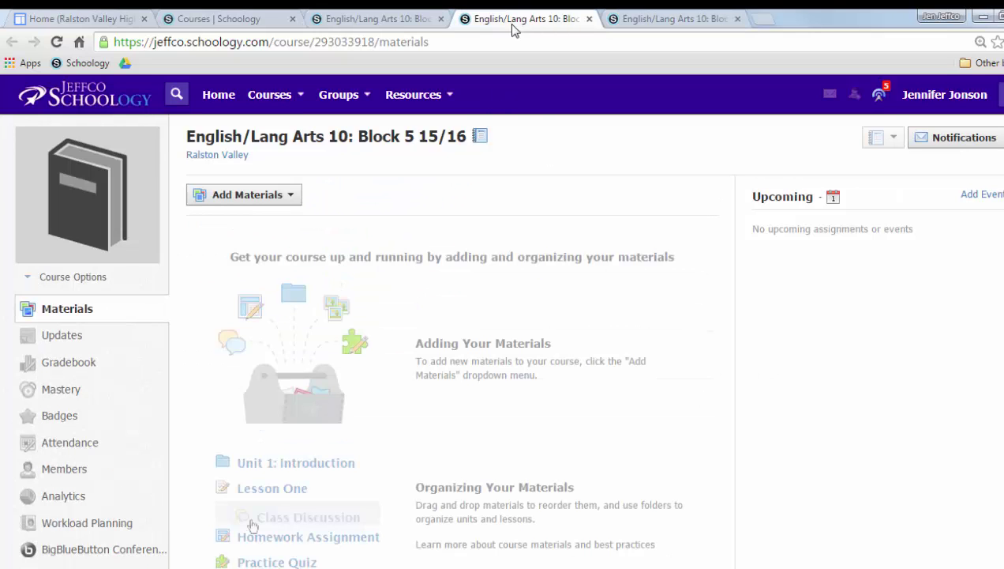
pyautogui.click(395, 21)
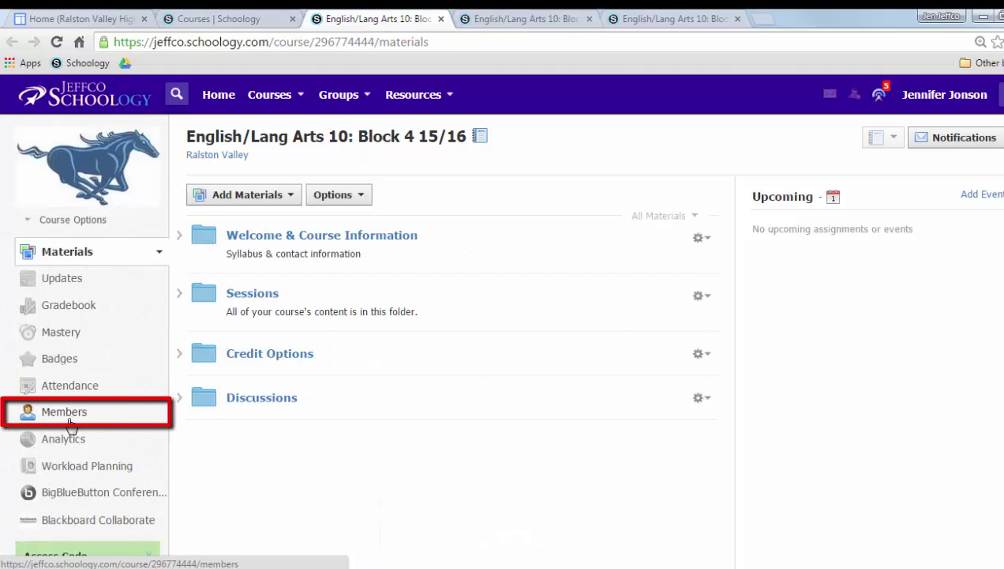
pyautogui.click(523, 21)
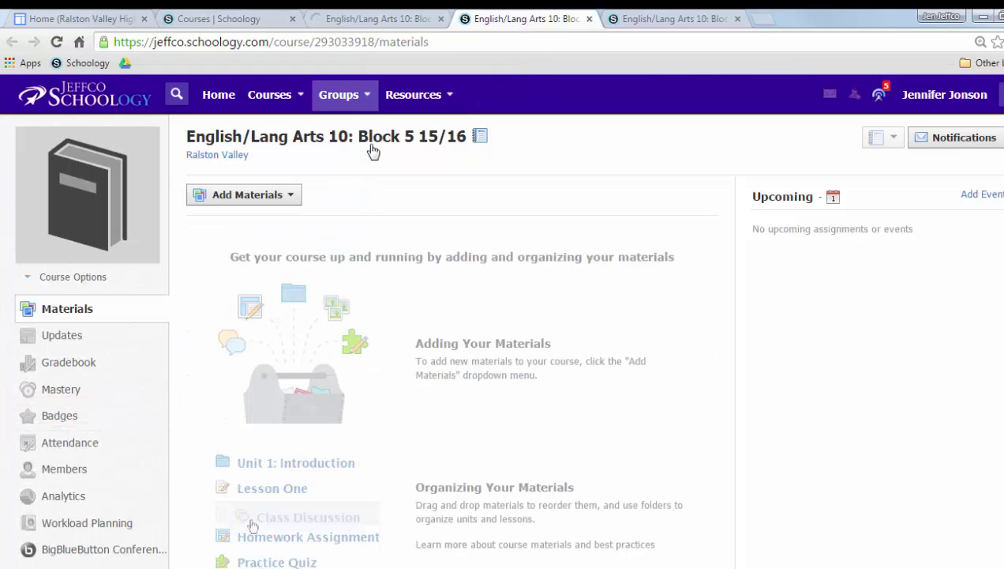
pyautogui.click(83, 470)
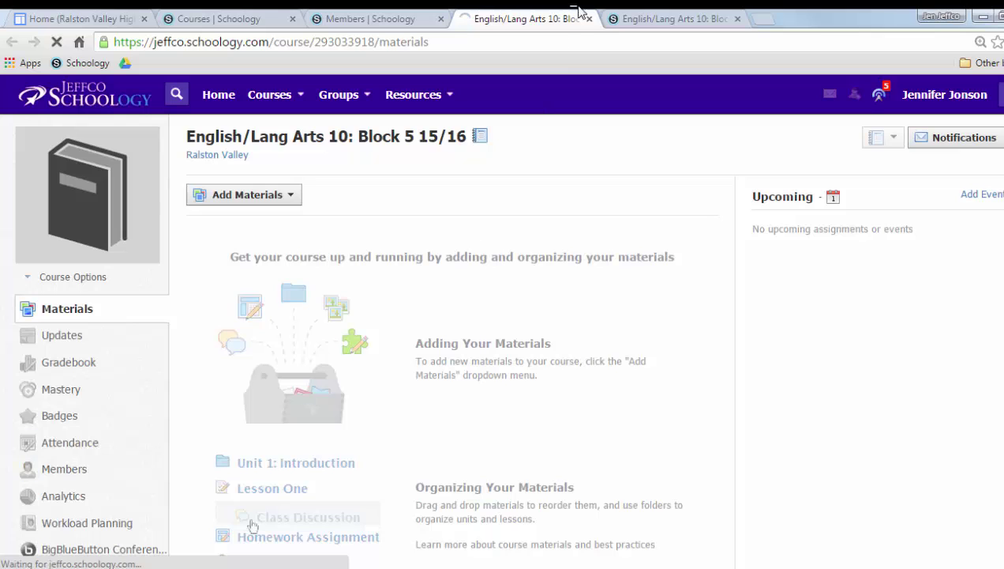
pyautogui.click(377, 20)
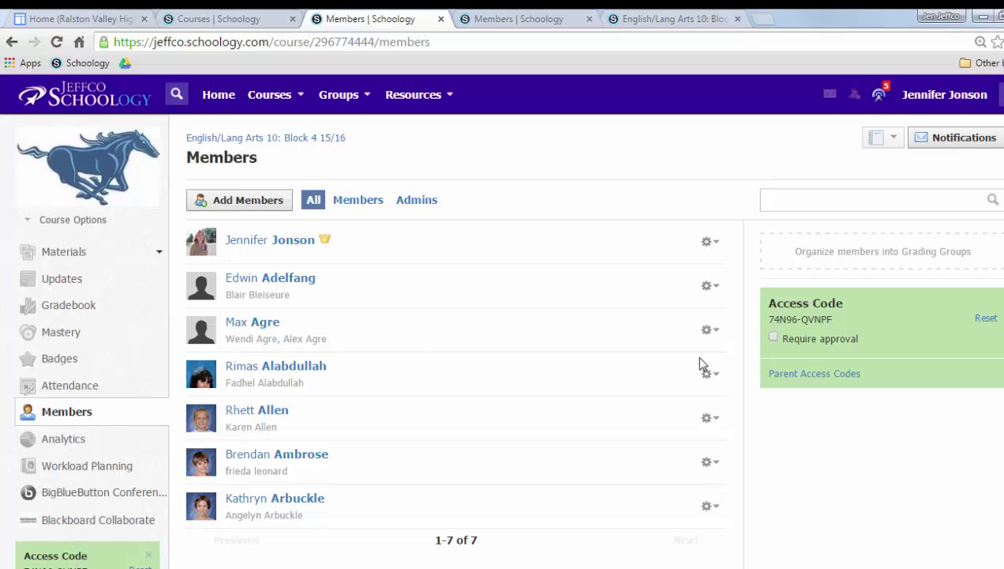
# Unenroll a student from Block 4 through the student's gear menu.
pyautogui.click(710, 330)
pyautogui.click(649, 461)
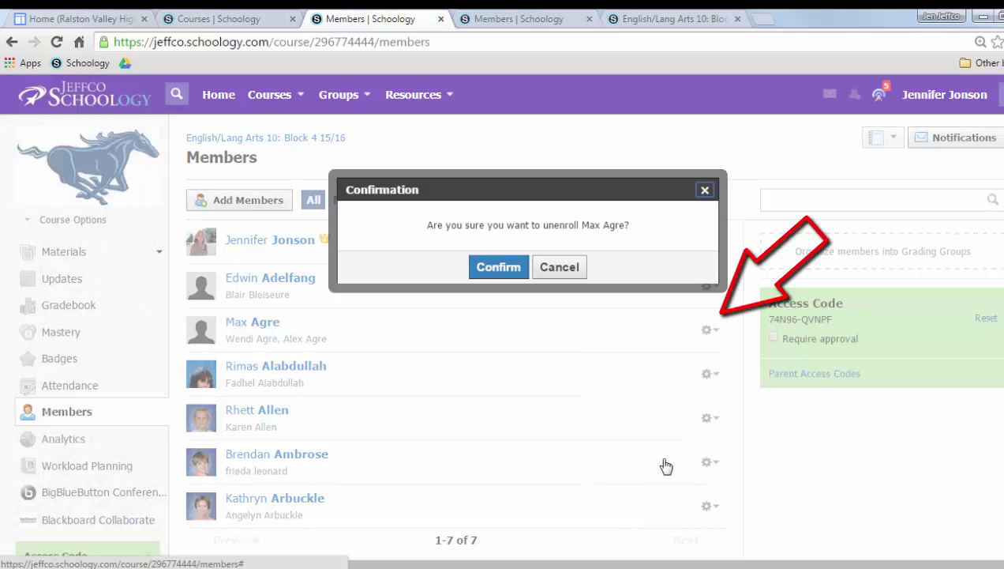
pyautogui.click(493, 273)
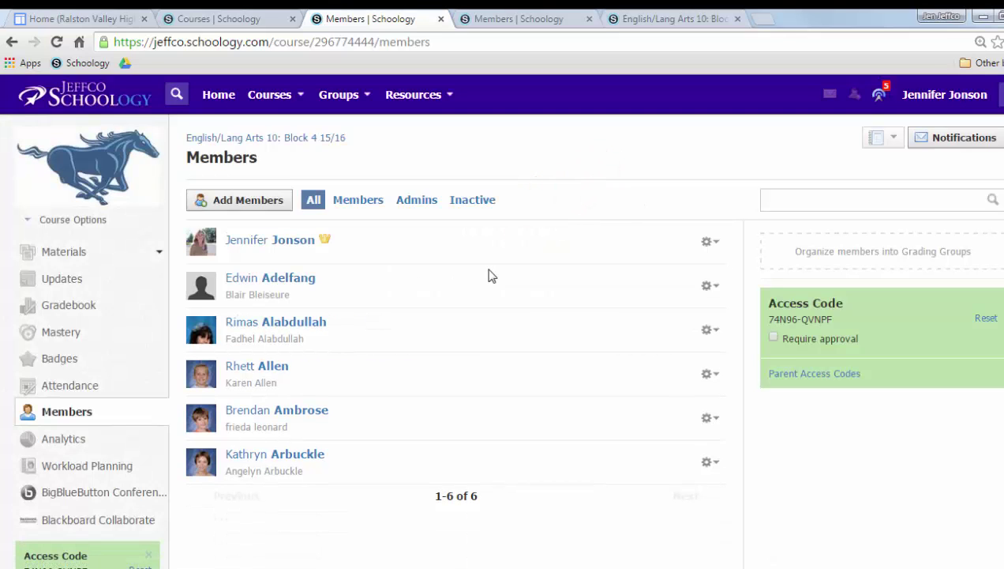
# Check the unenrolled student under the Inactive filter, then show All members again.
pyautogui.click(471, 203)
pyautogui.click(713, 243)
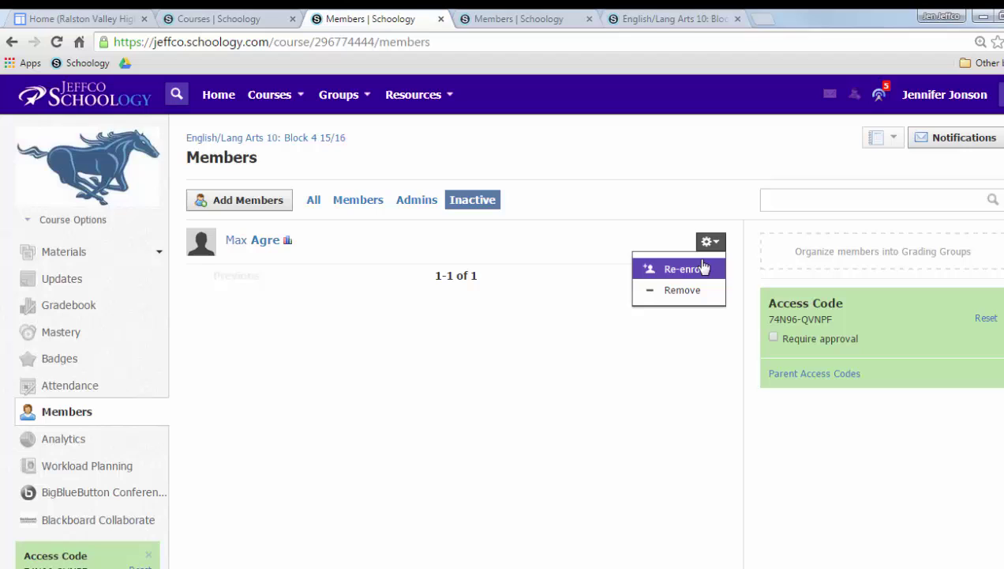
pyautogui.click(365, 201)
pyautogui.click(313, 201)
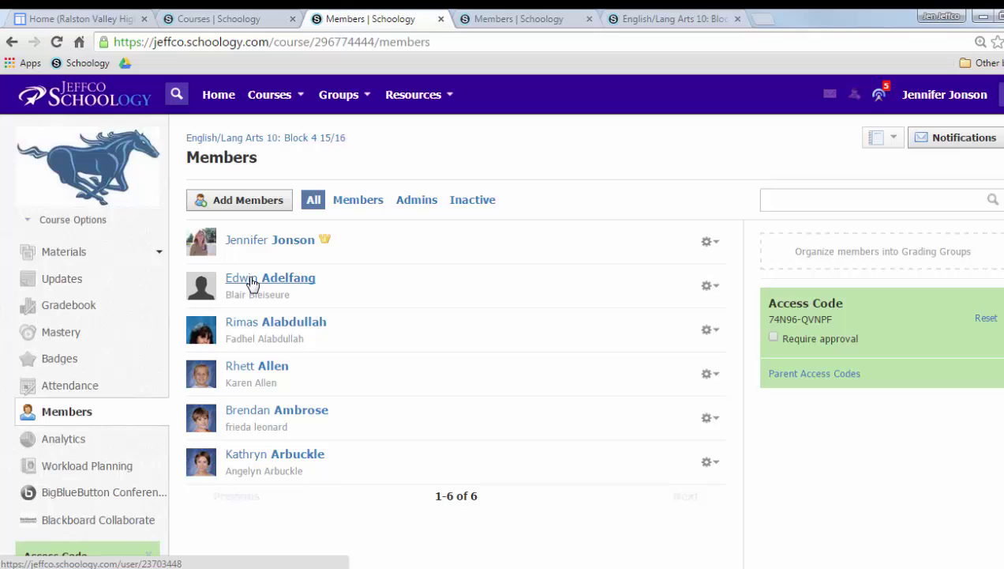
# Unenroll a student from Block 5, leaving five members, then return to Block 4's list.
pyautogui.click(547, 16)
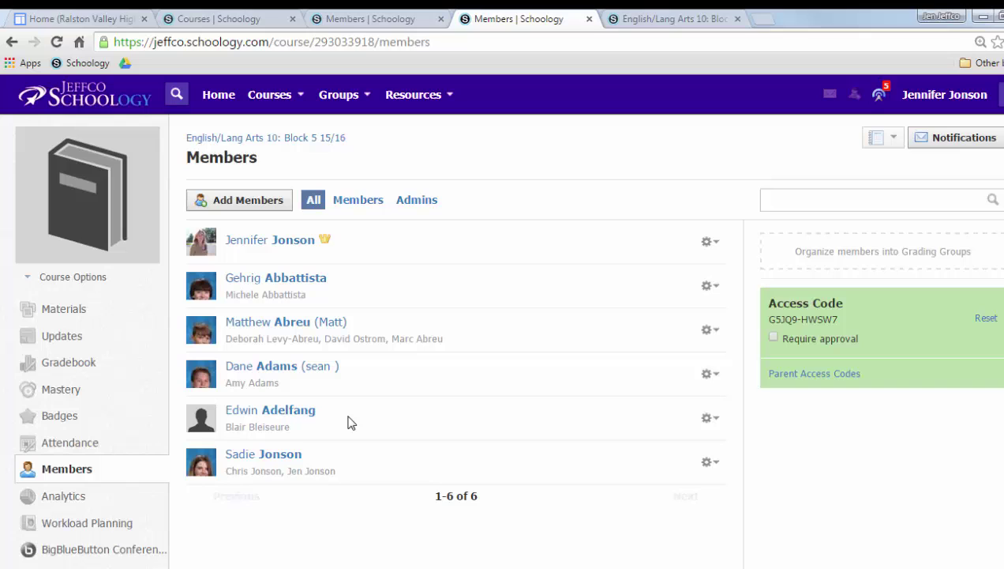
pyautogui.click(371, 22)
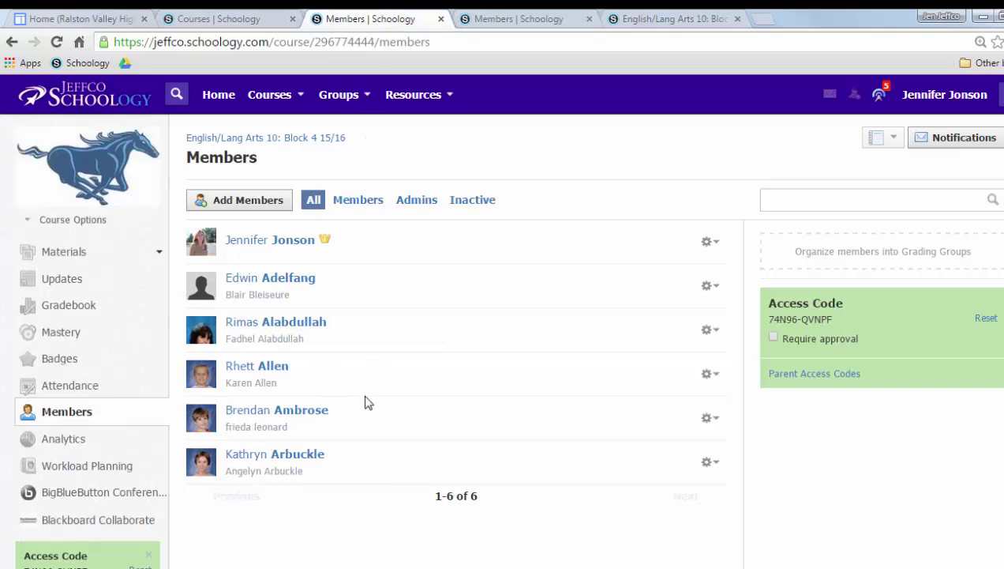
pyautogui.click(510, 22)
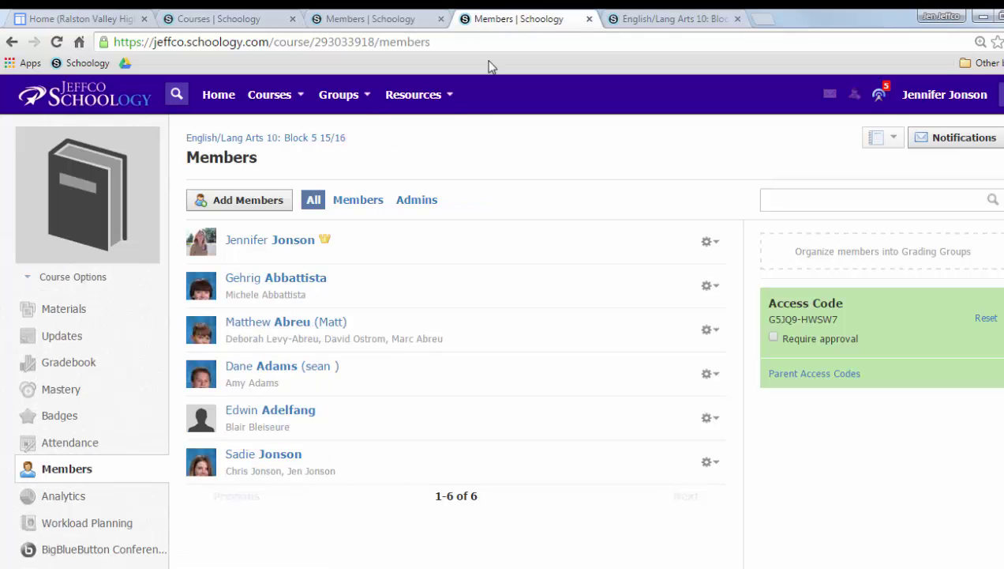
pyautogui.click(710, 420)
pyautogui.click(677, 551)
pyautogui.click(502, 267)
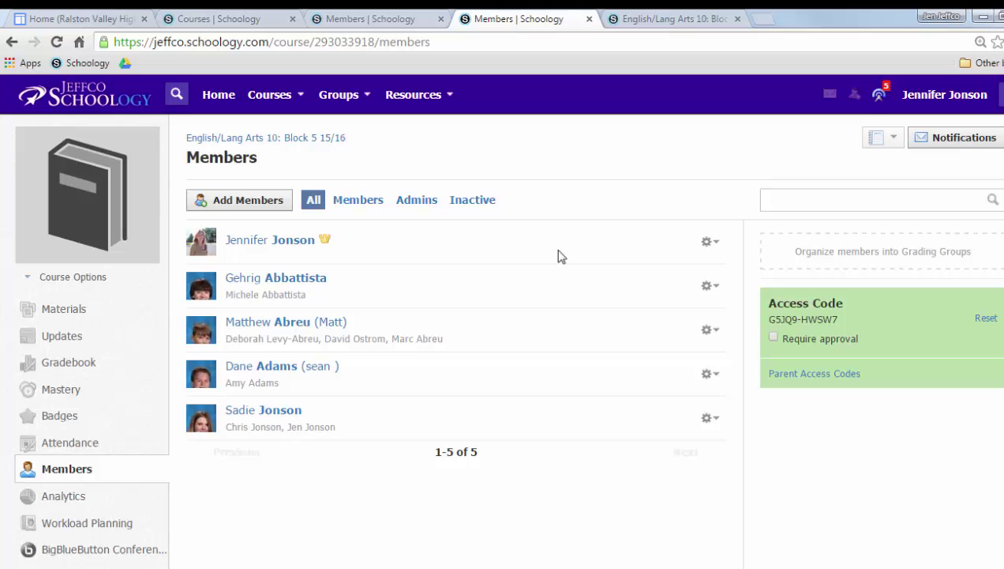
pyautogui.click(357, 23)
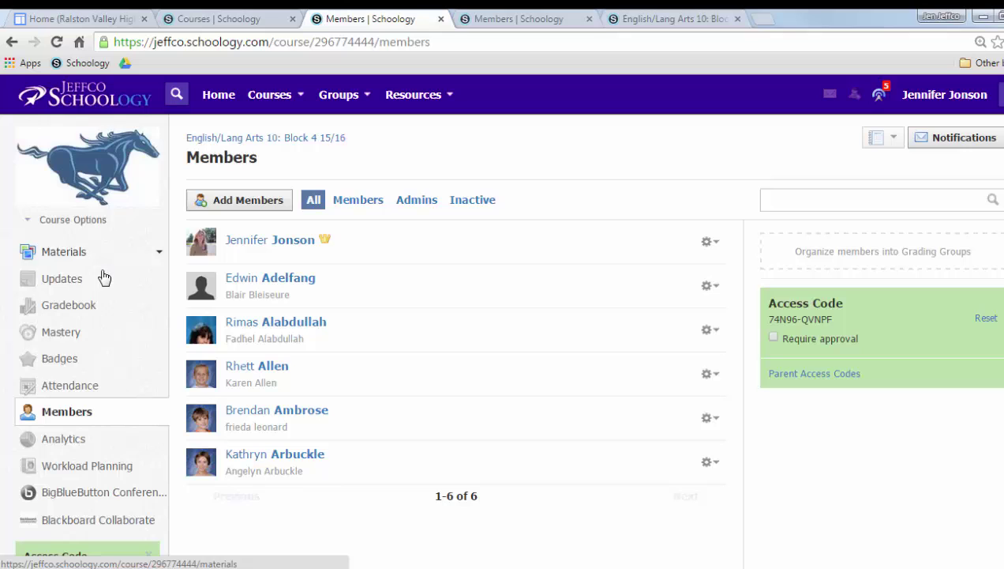
# Compare Block 4's course materials with the empty Block 5 materials.
pyautogui.click(63, 250)
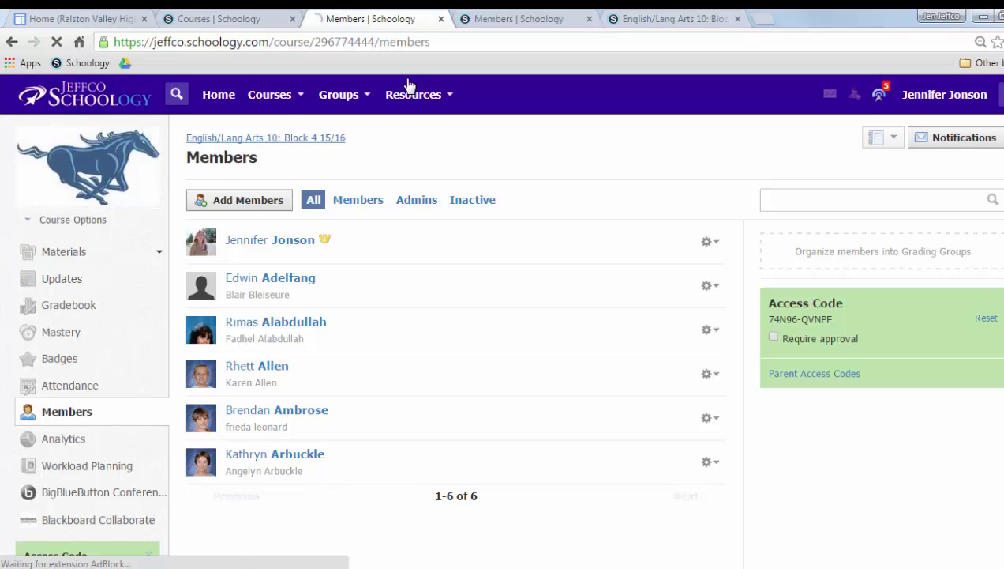
pyautogui.click(515, 20)
pyautogui.click(57, 309)
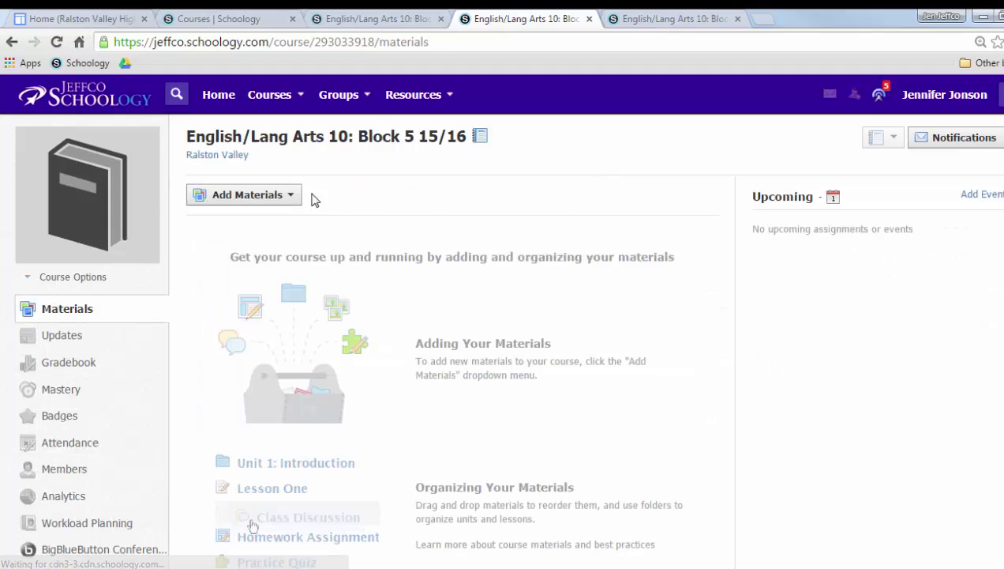
pyautogui.click(375, 19)
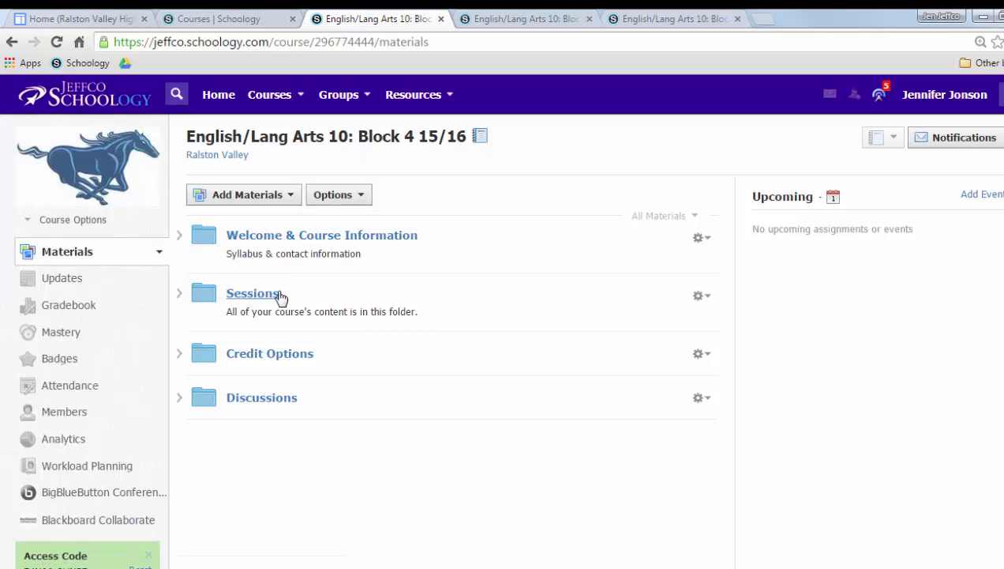
pyautogui.click(525, 18)
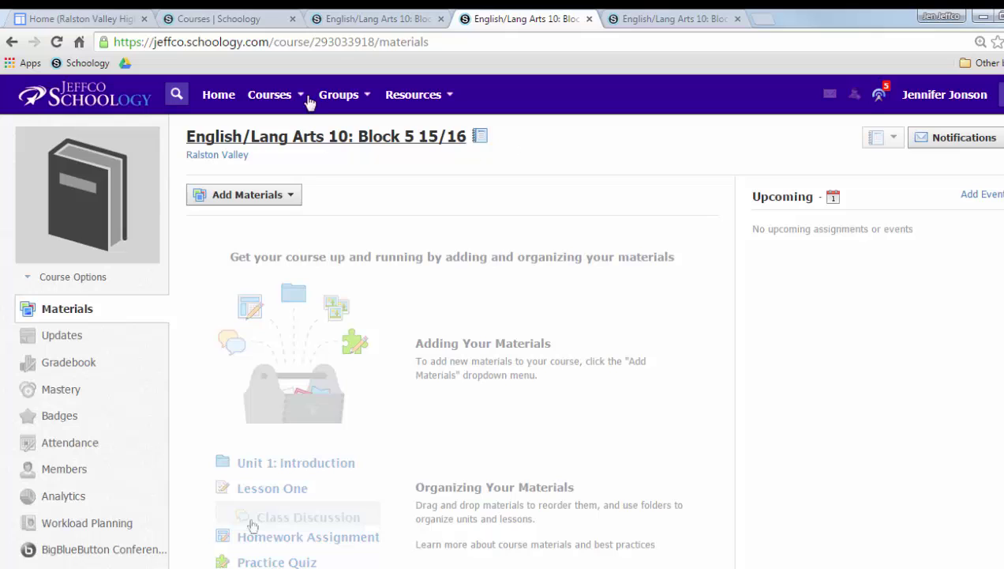
pyautogui.click(359, 20)
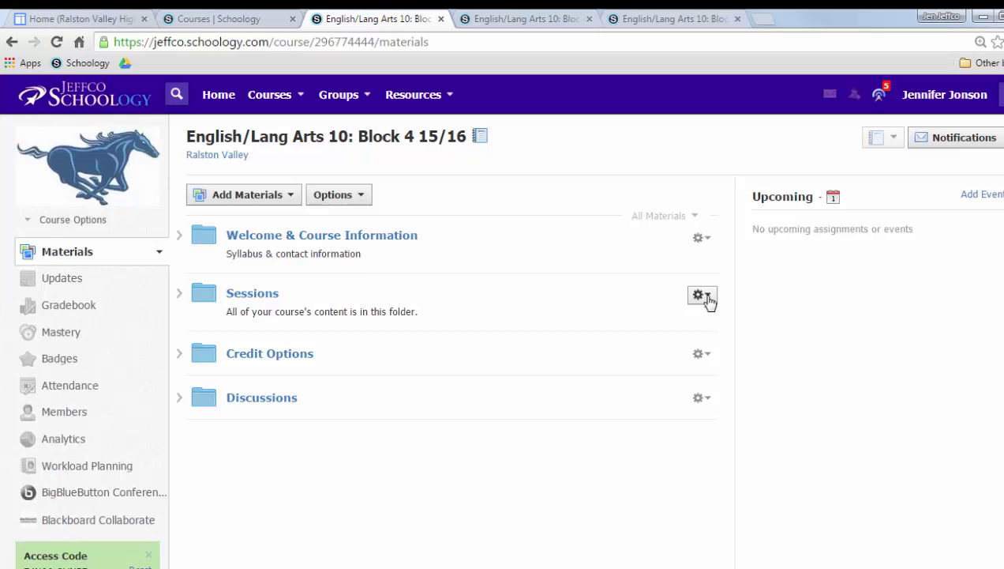
# Look inside Block 4's Sessions folder, then return to the main Materials page.
pyautogui.click(702, 238)
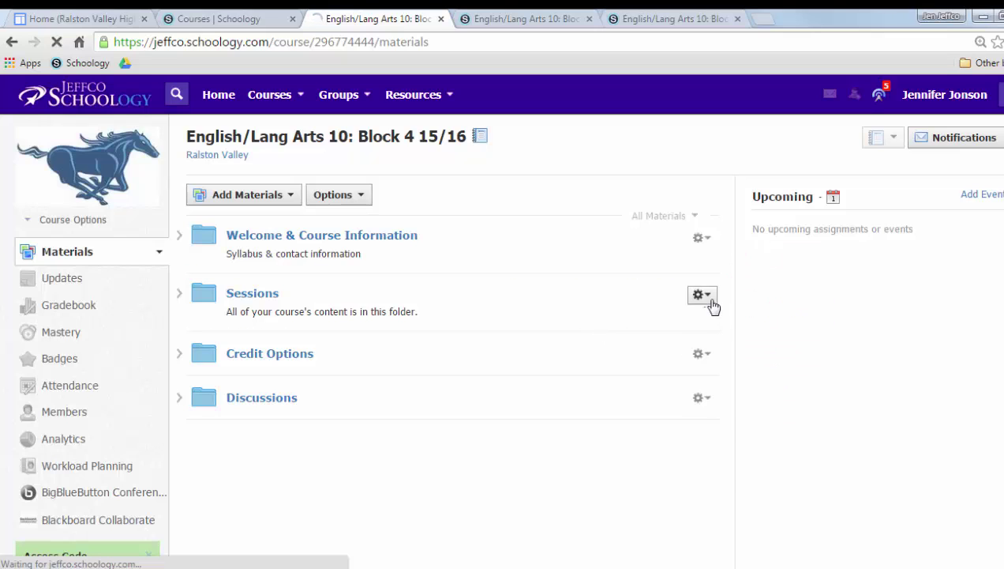
pyautogui.click(702, 295)
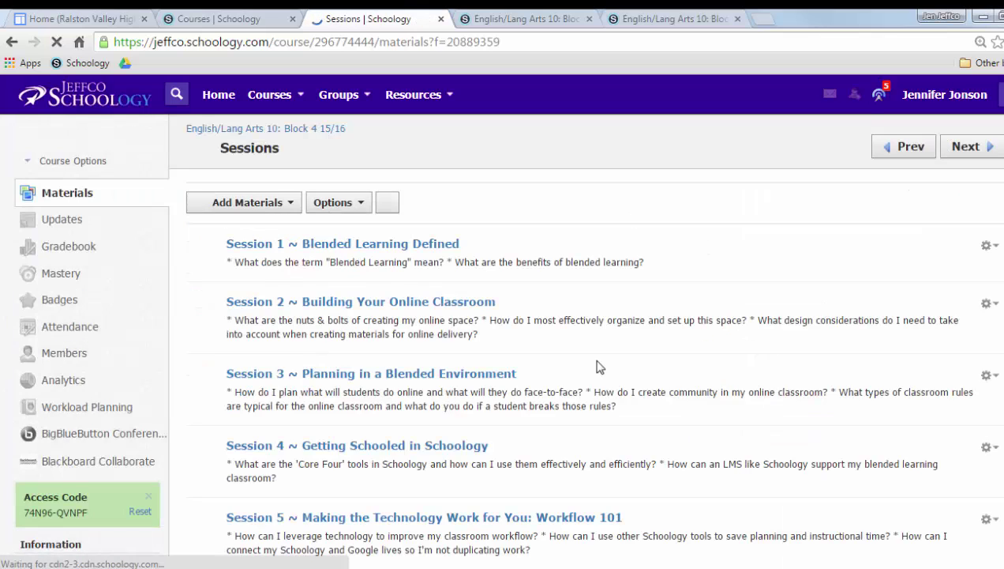
pyautogui.click(235, 129)
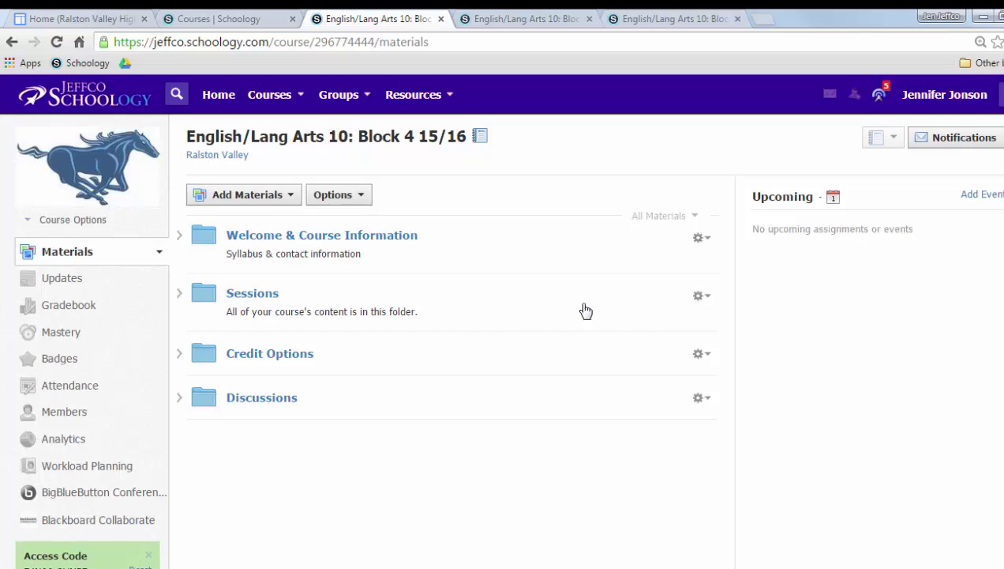
pyautogui.click(537, 19)
pyautogui.click(675, 20)
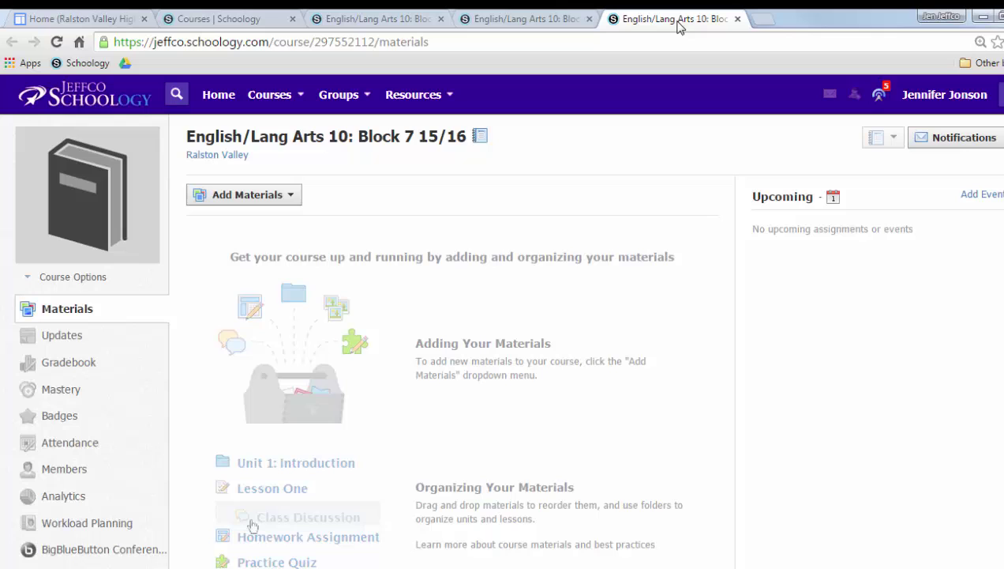
pyautogui.click(365, 22)
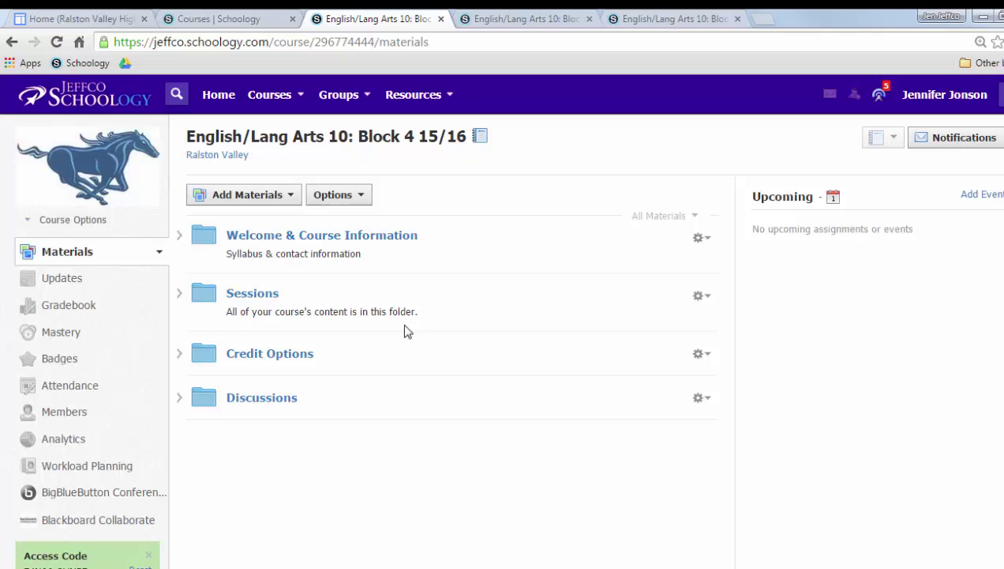
pyautogui.click(529, 22)
pyautogui.click(644, 20)
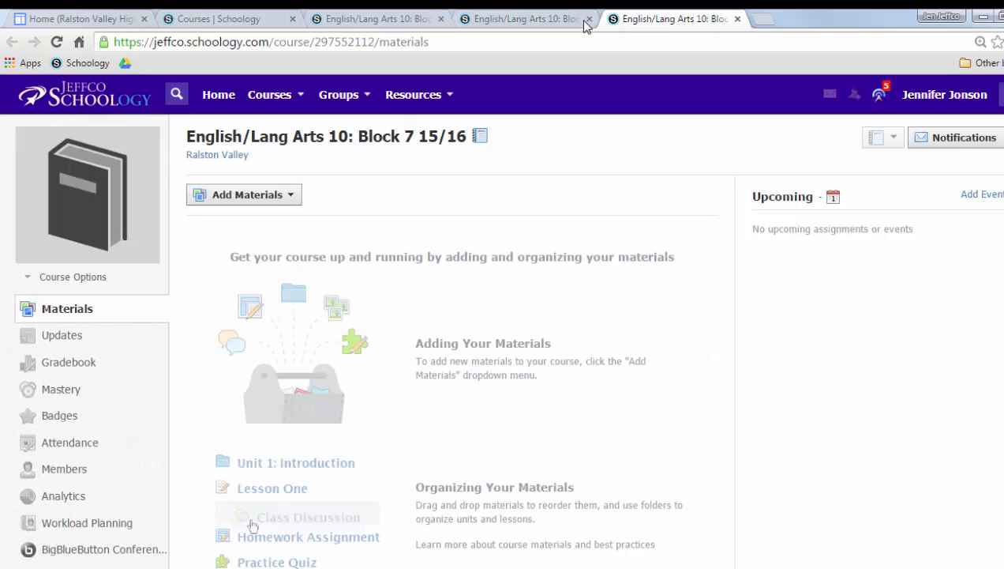
pyautogui.click(390, 23)
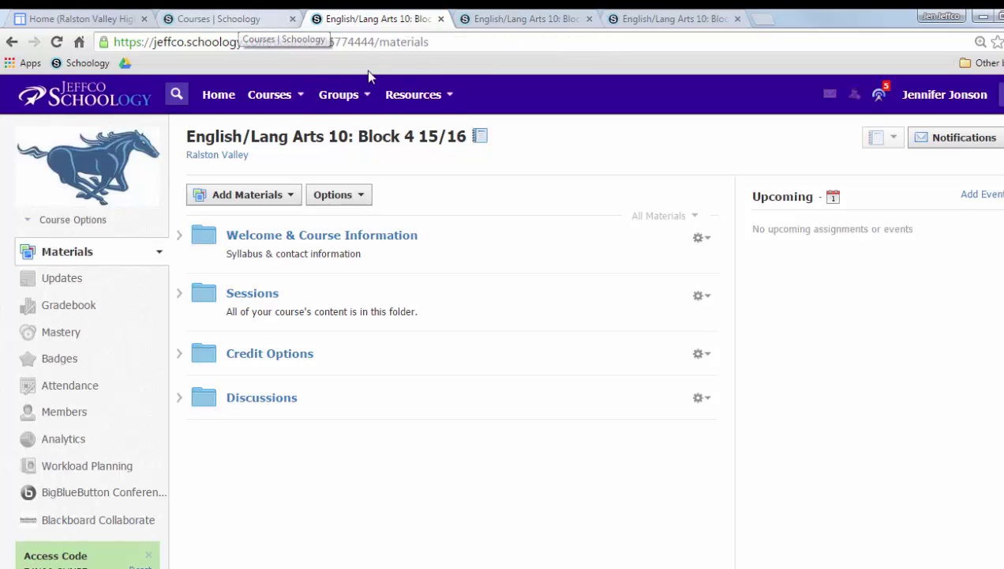
# On the Courses page, scroll to English/Lang Arts 10 and open Block 4's gear menu.
pyautogui.click(214, 21)
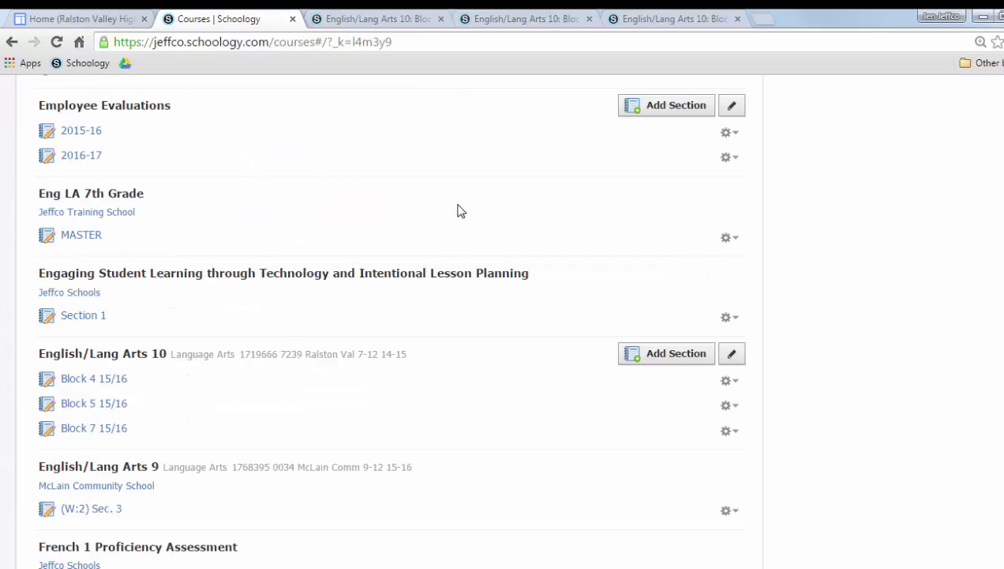
pyautogui.scroll(4, 458, 209)
pyautogui.scroll(9, 458, 210)
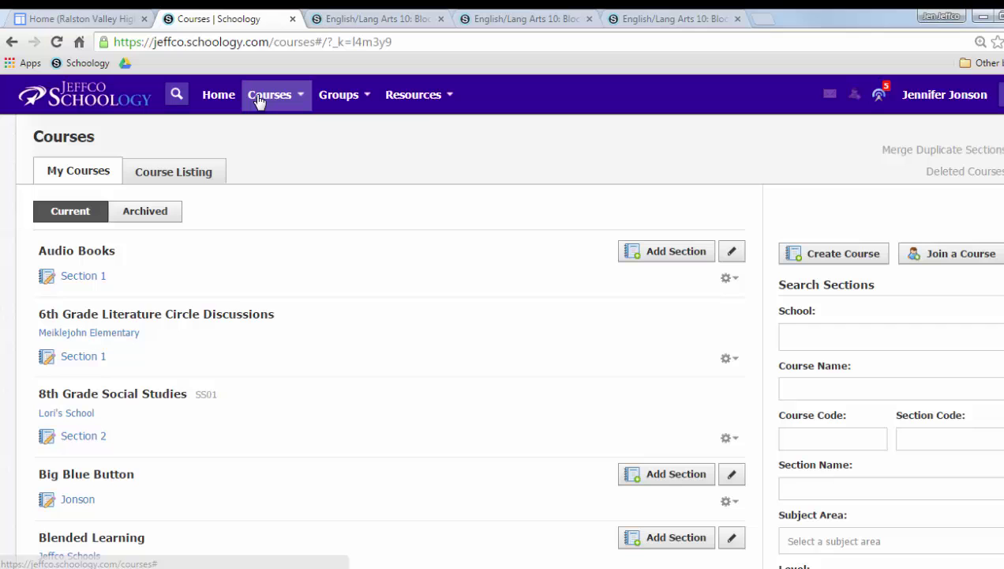
pyautogui.click(262, 96)
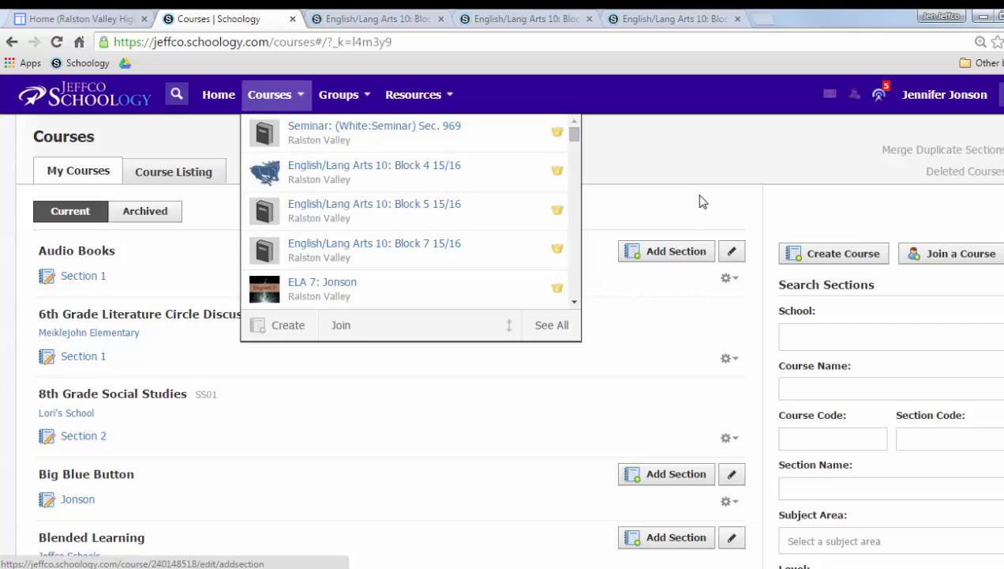
pyautogui.click(686, 171)
pyautogui.scroll(-5, 685, 170)
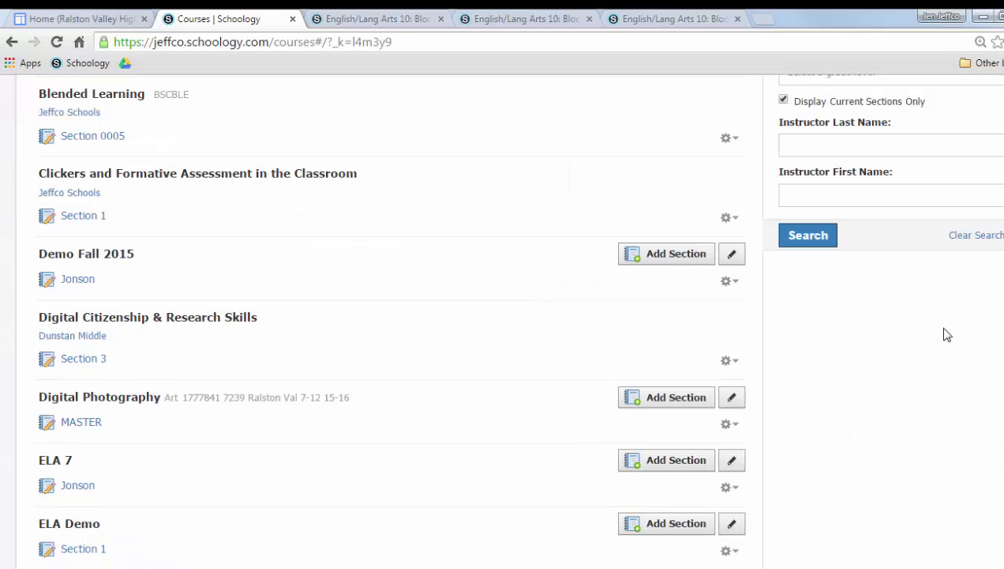
pyautogui.scroll(-7, 474, 316)
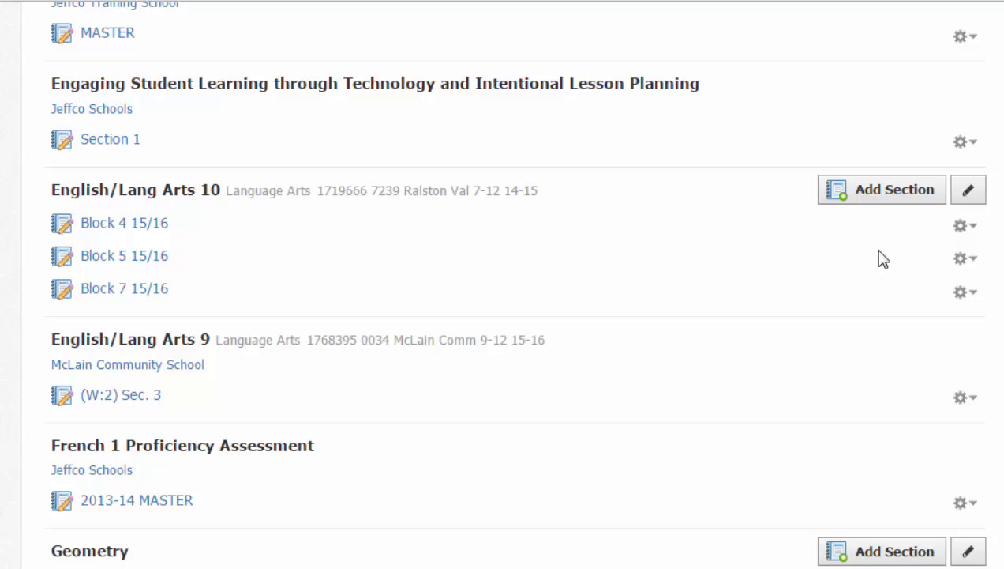
pyautogui.click(965, 229)
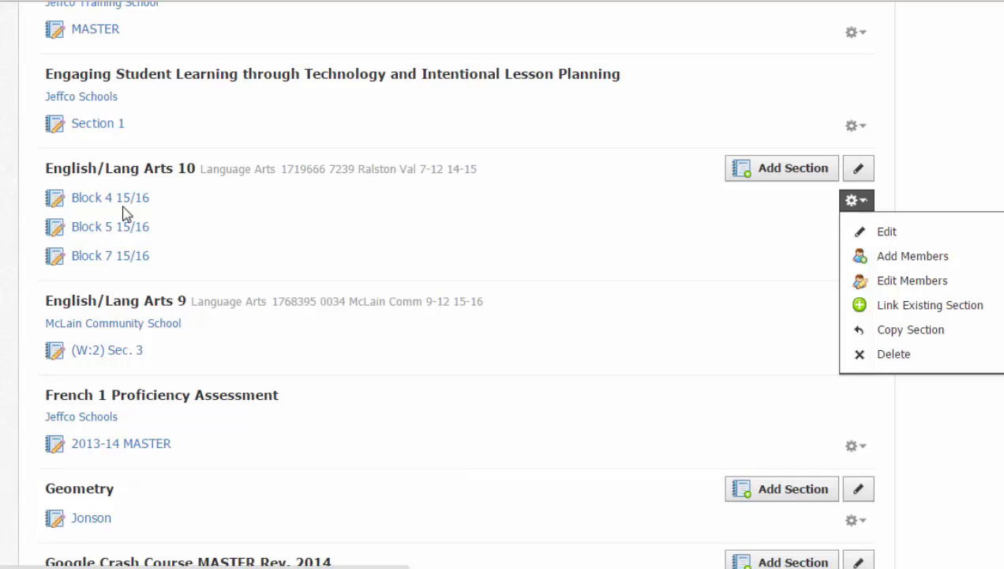
# Use Link Existing Section to link Block 5 and Block 7 15/16 into Block 4, confirming.
pyautogui.click(769, 204)
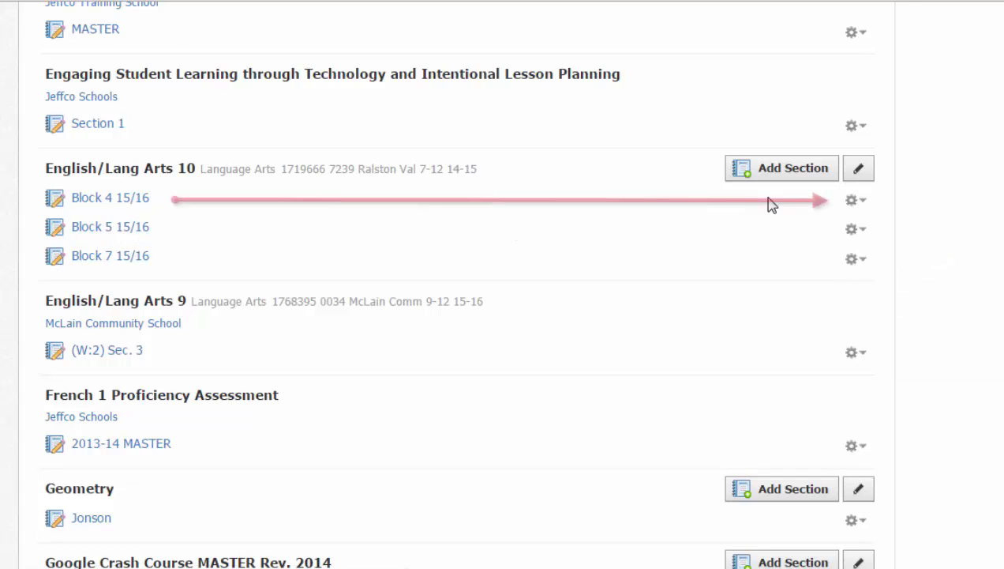
pyautogui.click(858, 204)
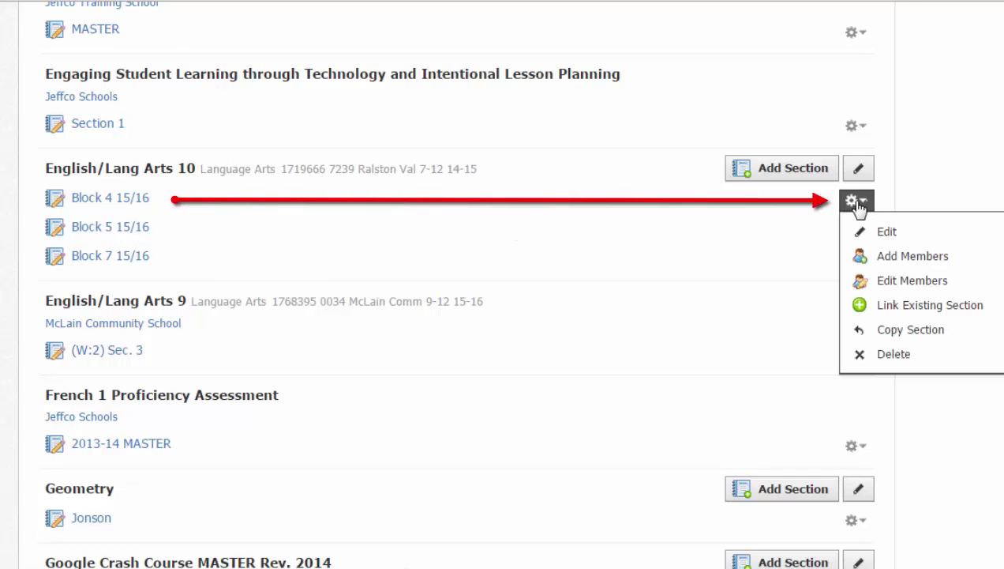
pyautogui.click(968, 314)
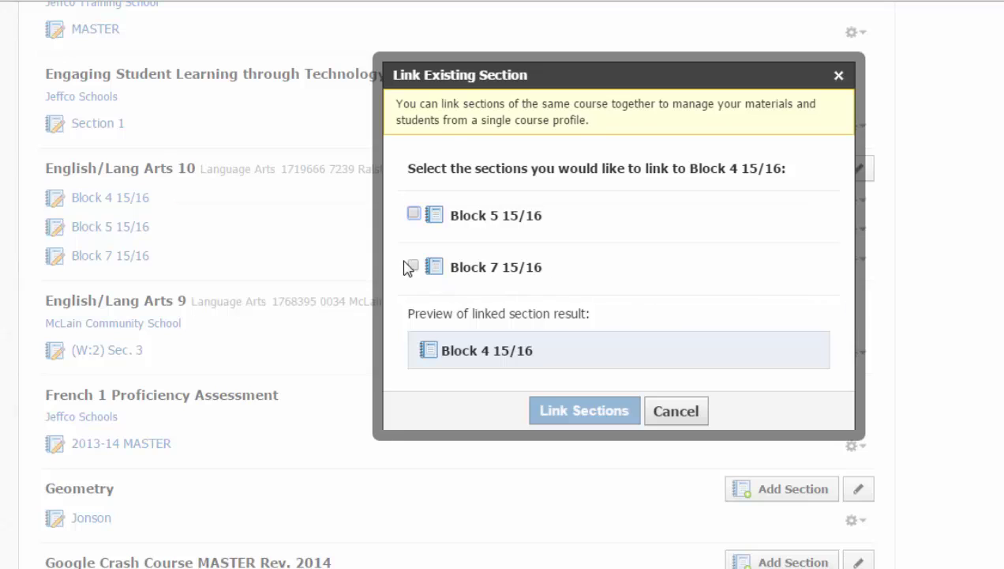
pyautogui.click(412, 266)
pyautogui.click(413, 213)
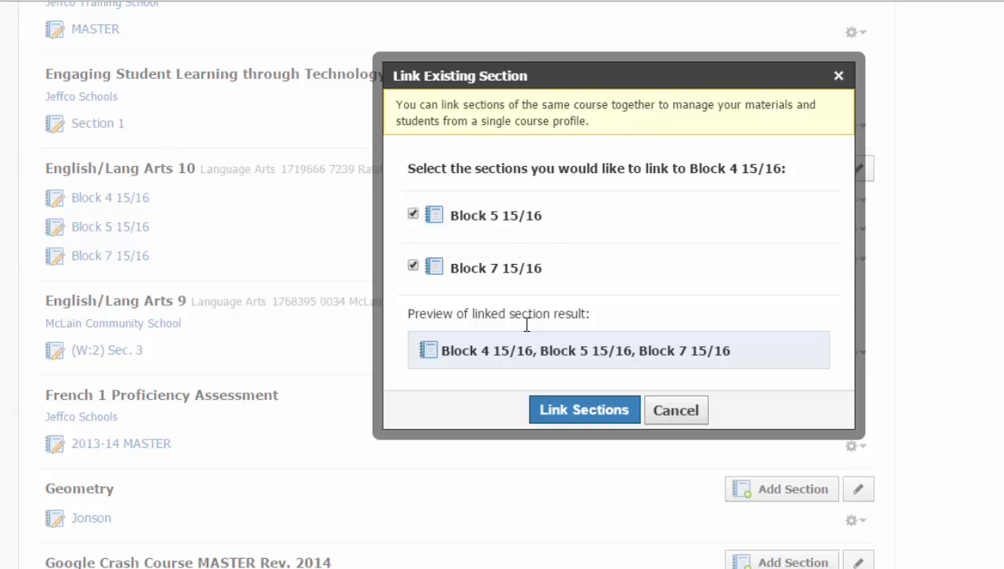
pyautogui.click(616, 416)
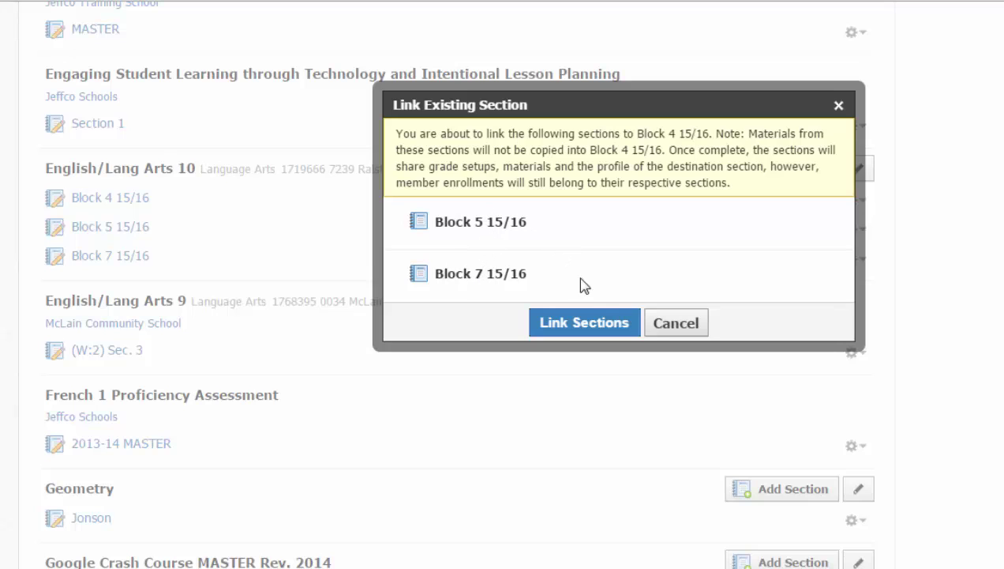
pyautogui.click(576, 331)
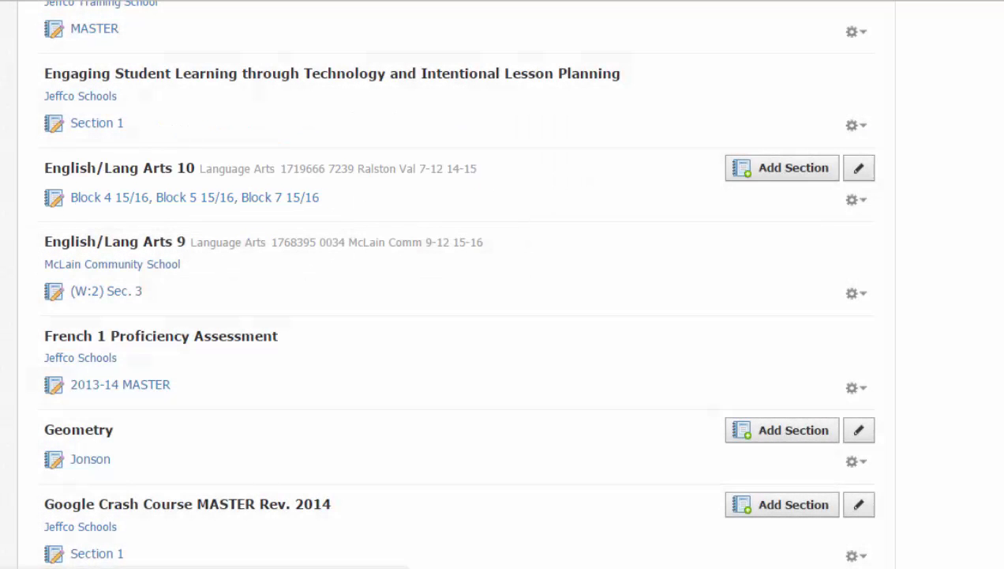
# From the Courses menu, open English/Lang Arts 10: Block 4, Block 5, Block 7 15/16.
pyautogui.scroll(10, 442, 284)
pyautogui.click(332, 43)
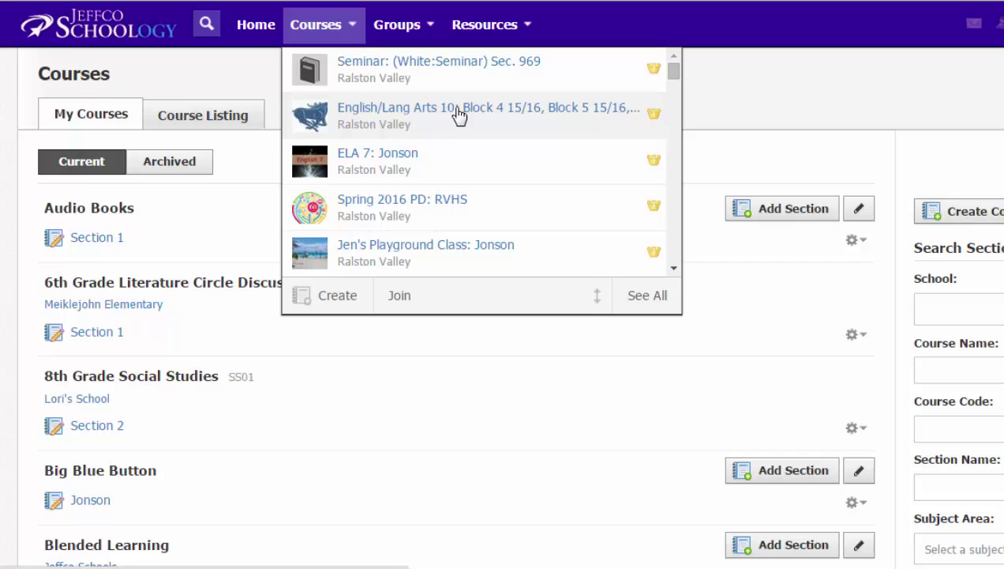
pyautogui.click(458, 116)
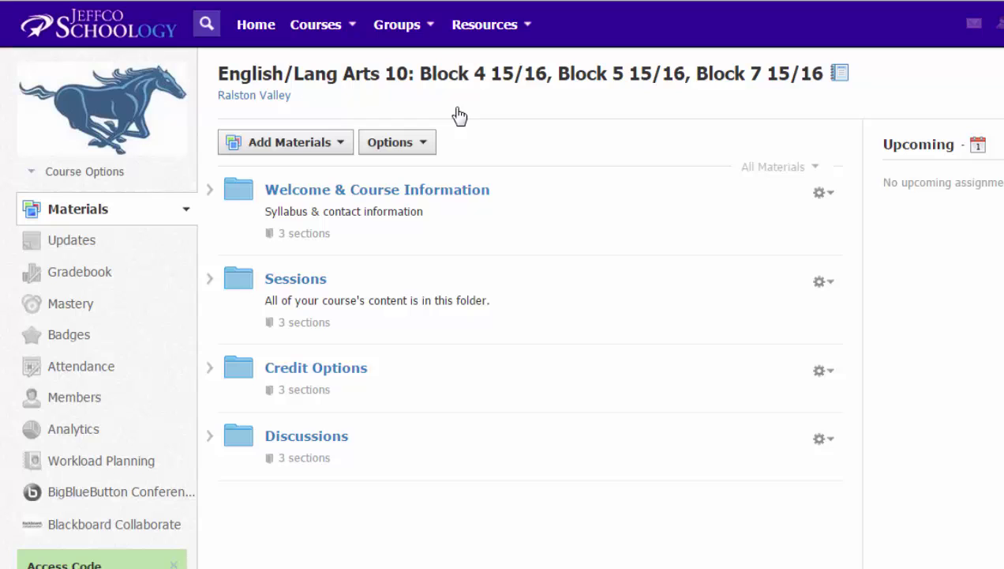
# Start a new assignment titled 'Turn in Personal Narrative'.
pyautogui.click(284, 151)
pyautogui.click(292, 207)
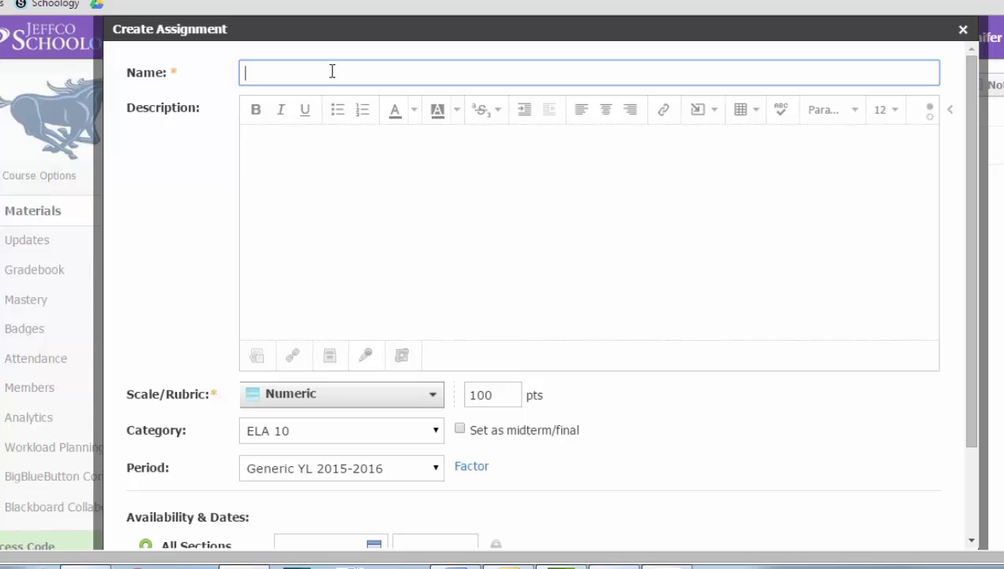
pyautogui.write('Turn in Personal Narrative')
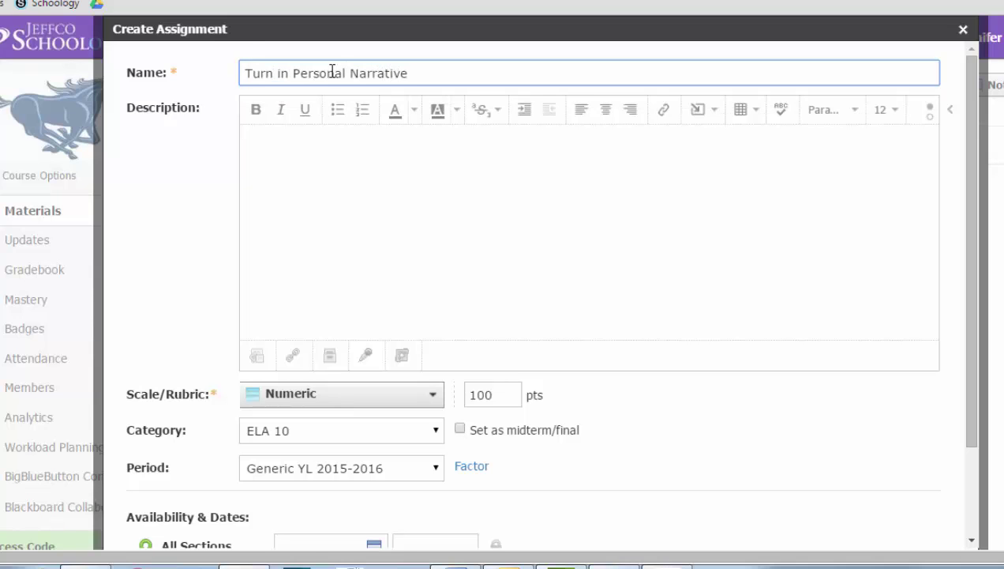
pyautogui.scroll(-1, 654, 254)
pyautogui.scroll(1, 659, 249)
pyautogui.scroll(-2, 663, 245)
pyautogui.scroll(-1, 663, 249)
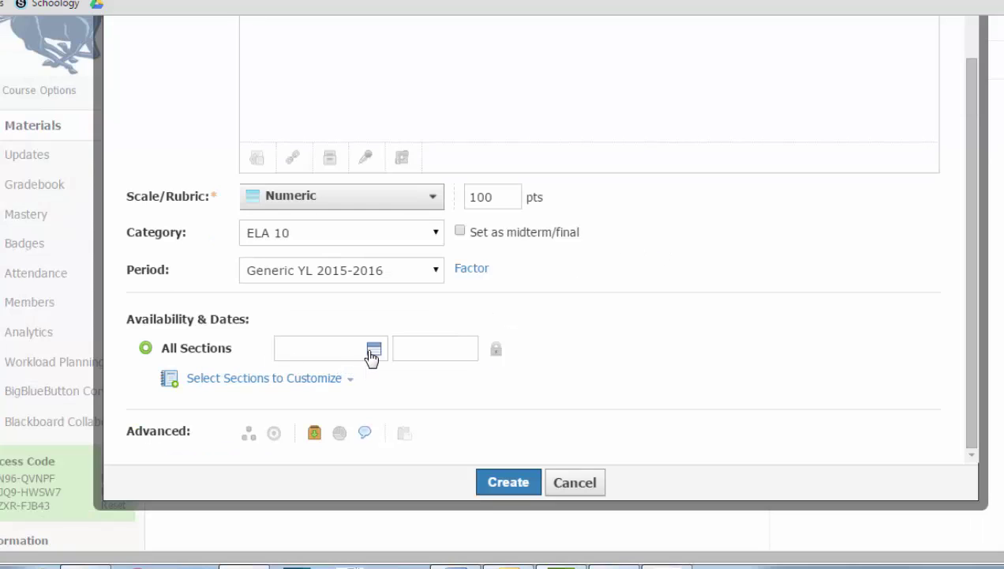
# Assign it to all three sections, due Feb 4 for Block 4 and Feb 5 for Blocks 5 and 7.
pyautogui.click(240, 385)
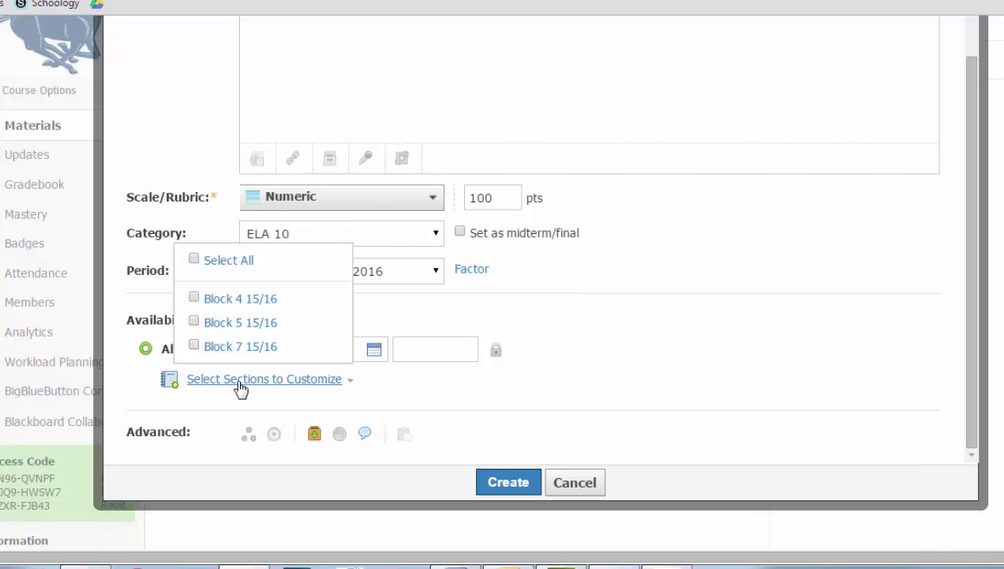
pyautogui.click(193, 260)
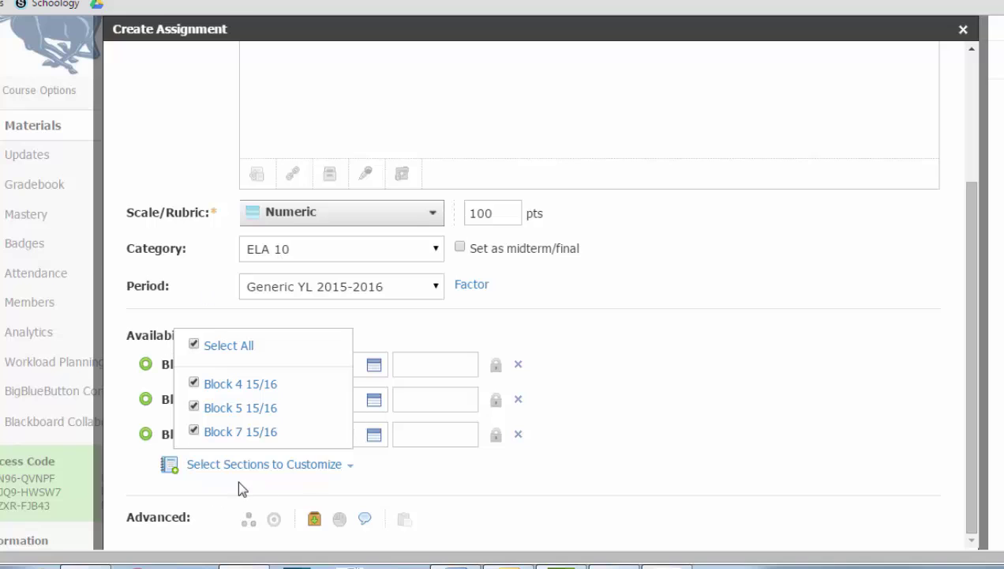
pyautogui.click(442, 484)
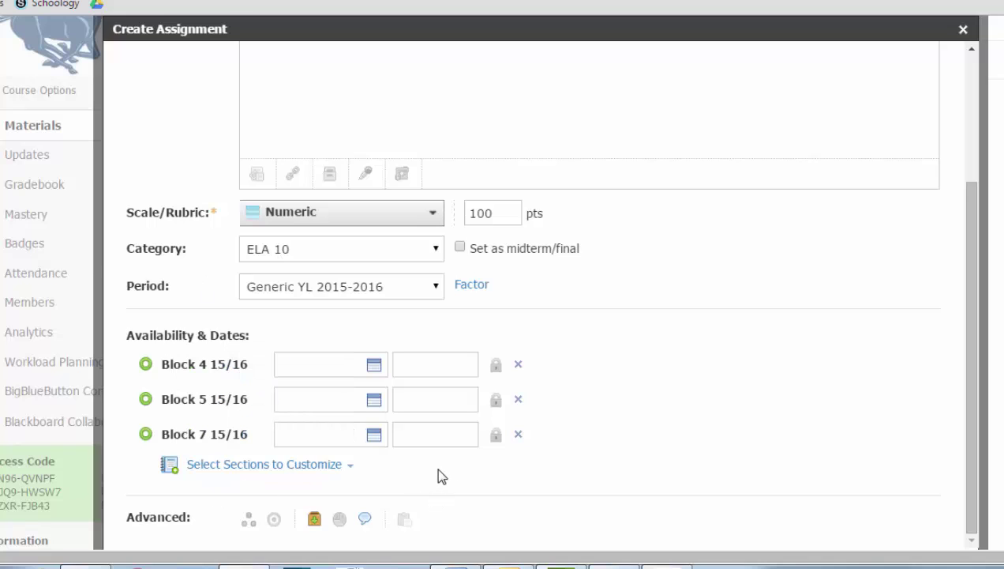
pyautogui.click(374, 365)
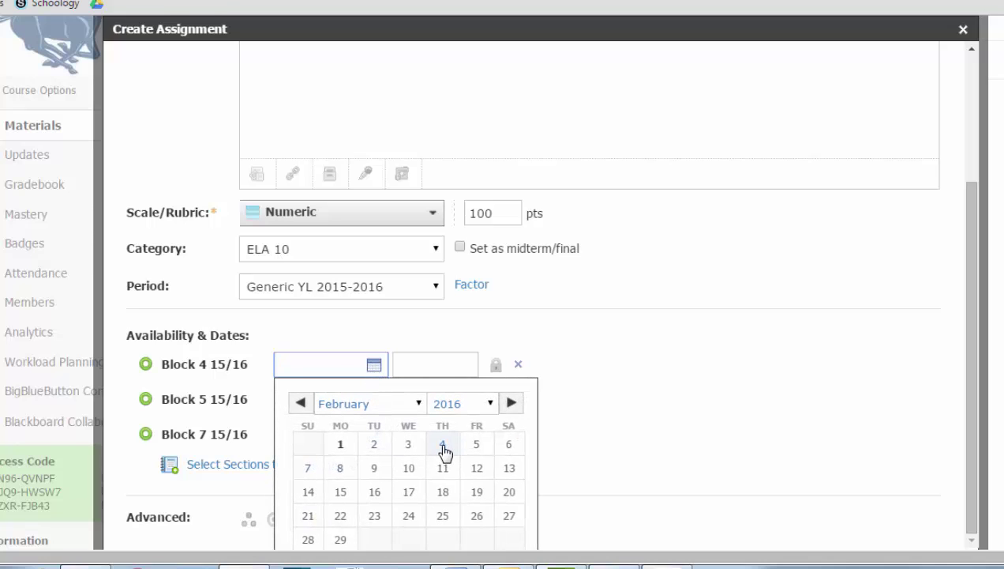
pyautogui.click(443, 447)
pyautogui.click(374, 400)
pyautogui.click(476, 293)
pyautogui.click(375, 434)
pyautogui.click(477, 336)
# Enter 'Directions' as the description and create the assignment.
pyautogui.scroll(5, 529, 379)
pyautogui.click(432, 206)
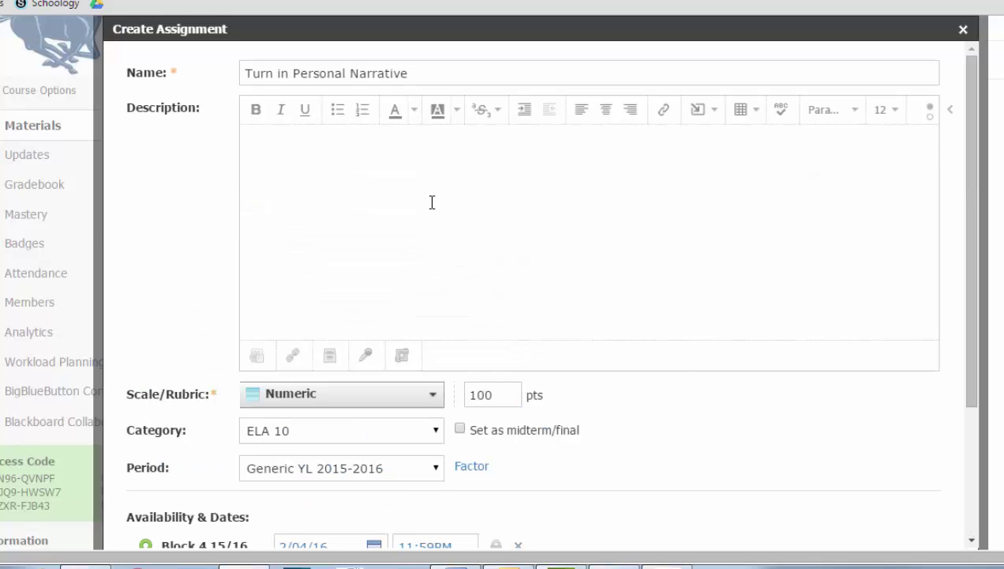
pyautogui.write('Directions')
pyautogui.scroll(-4, 432, 213)
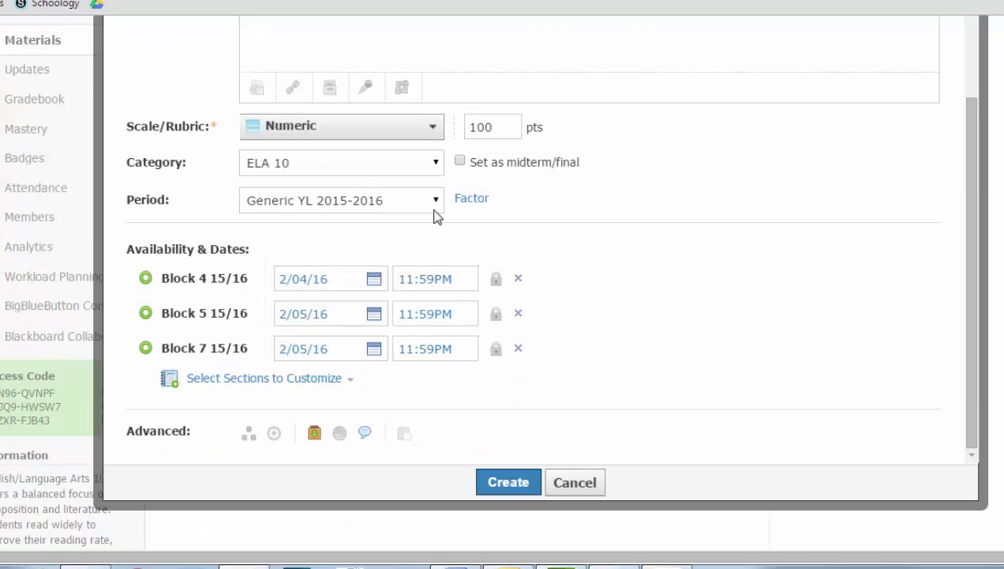
pyautogui.click(512, 483)
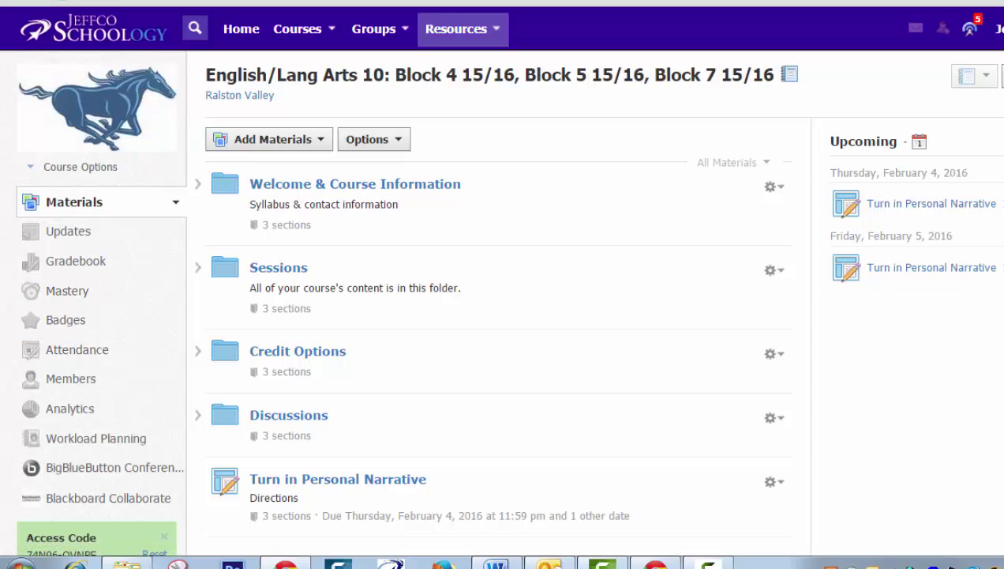
# Switch to the ELA Demo: Section 1 course from the Courses list.
pyautogui.click(300, 30)
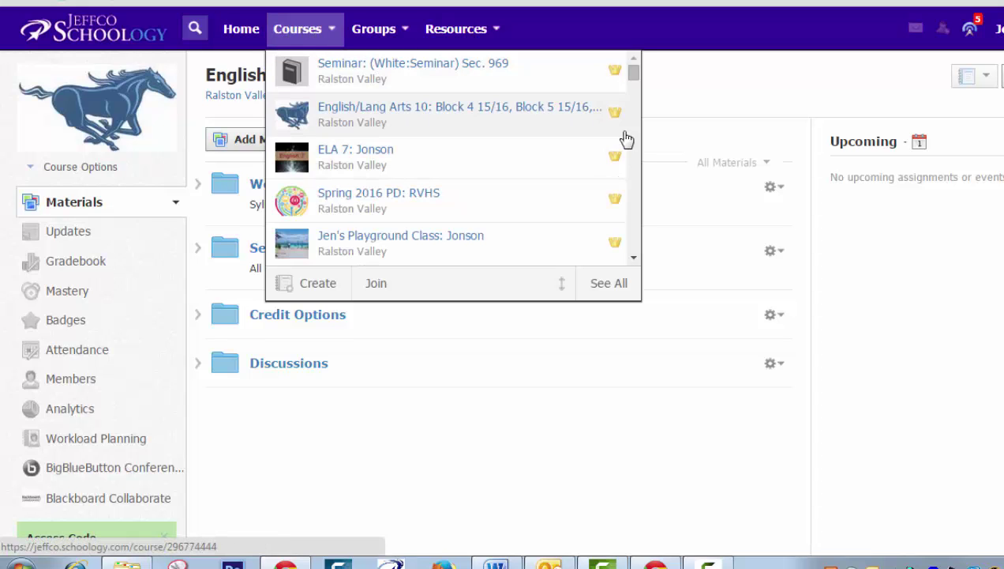
pyautogui.scroll(-1, 634, 75)
pyautogui.click(419, 197)
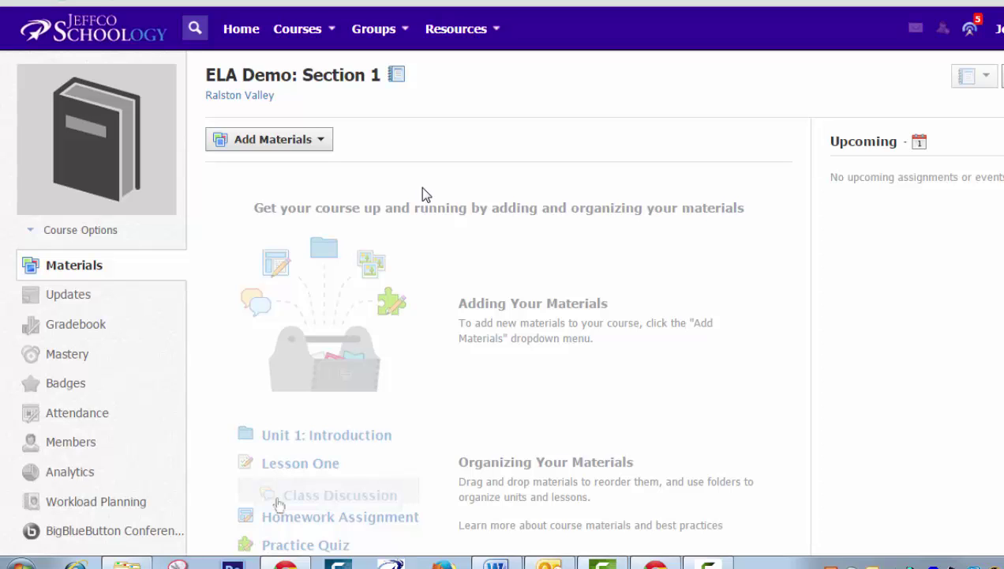
# Go to the course gradebook's Grade Setup page.
pyautogui.click(73, 330)
pyautogui.click(102, 354)
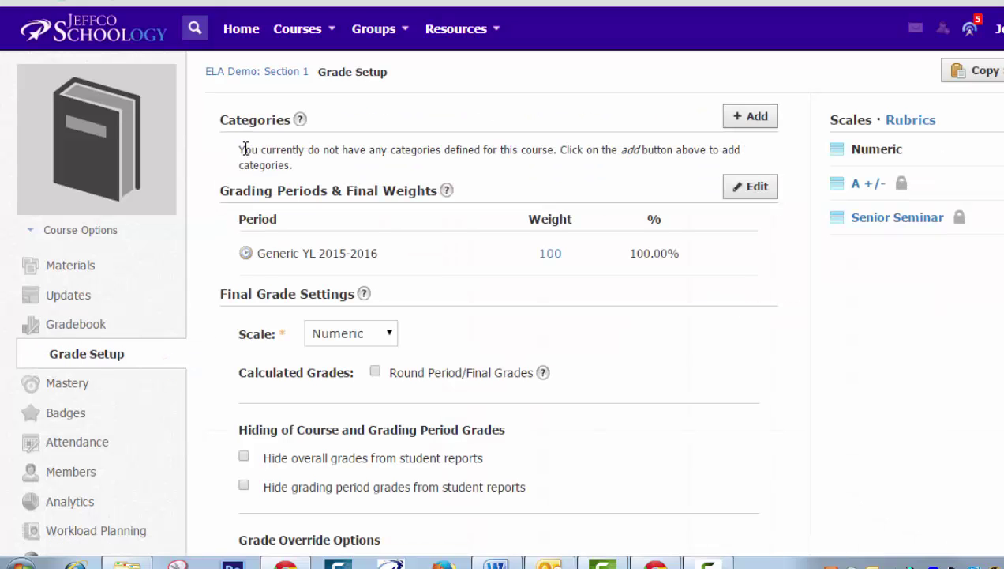
pyautogui.moveTo(239, 149); pyautogui.dragTo(343, 167)
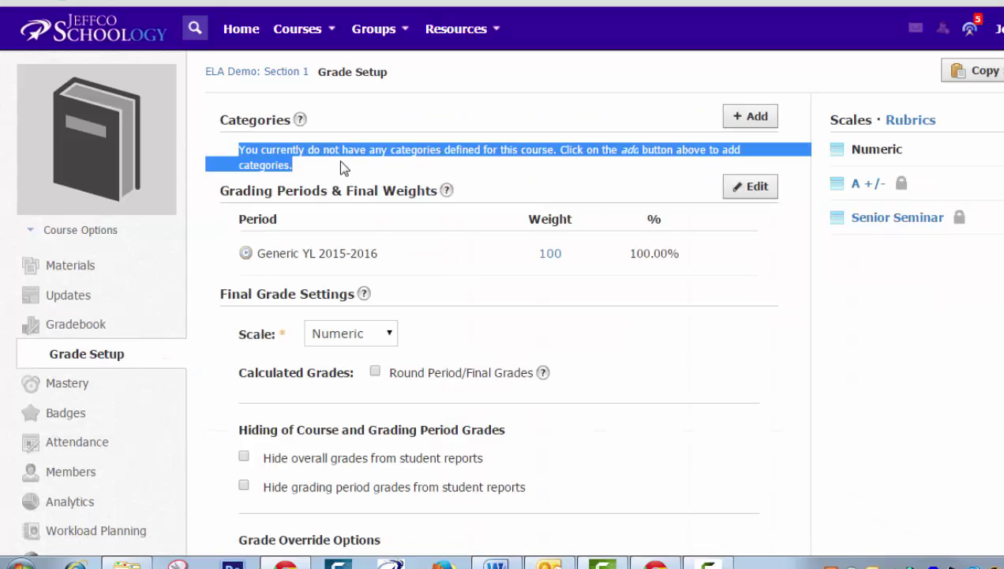
pyautogui.click(600, 168)
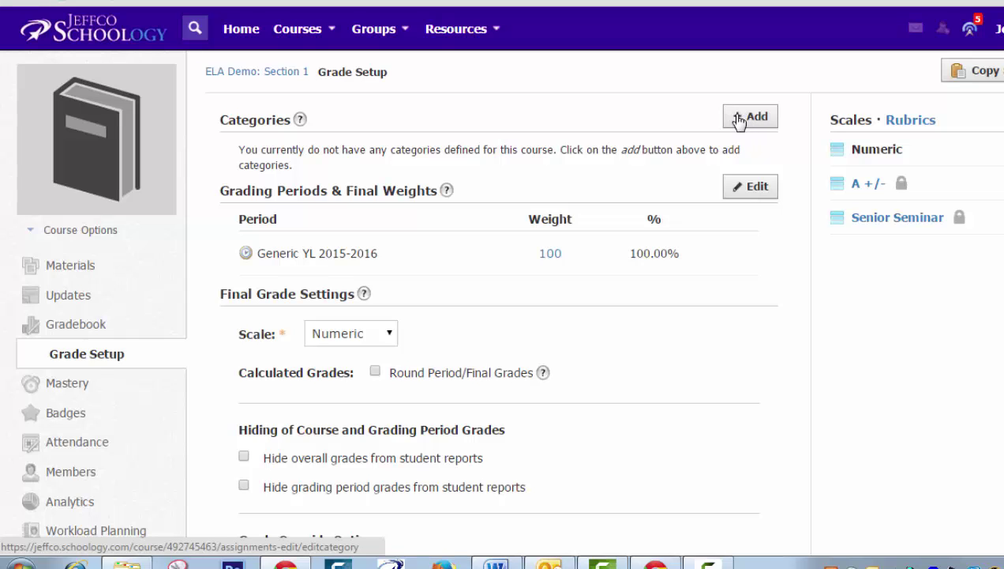
# Create an 'All Work' grading category and star it as the default.
pyautogui.click(739, 119)
pyautogui.click(558, 153)
pyautogui.write('All Points')
pyautogui.press('BackSpace')
pyautogui.press('BackSpace')
pyautogui.press('BackSpace')
pyautogui.press('BackSpace')
pyautogui.press('BackSpace')
pyautogui.press('BackSpace')
pyautogui.write('Work')
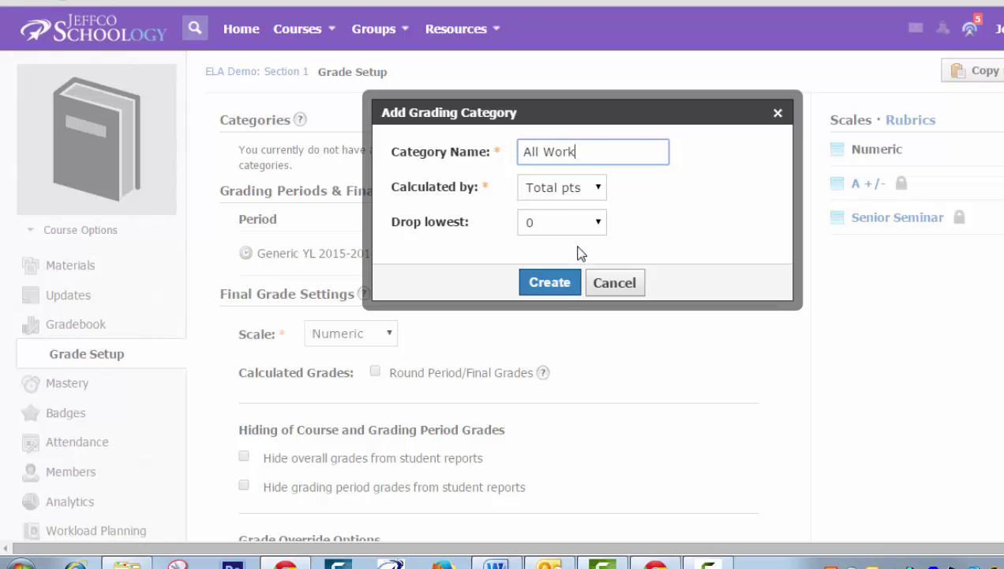
pyautogui.click(546, 289)
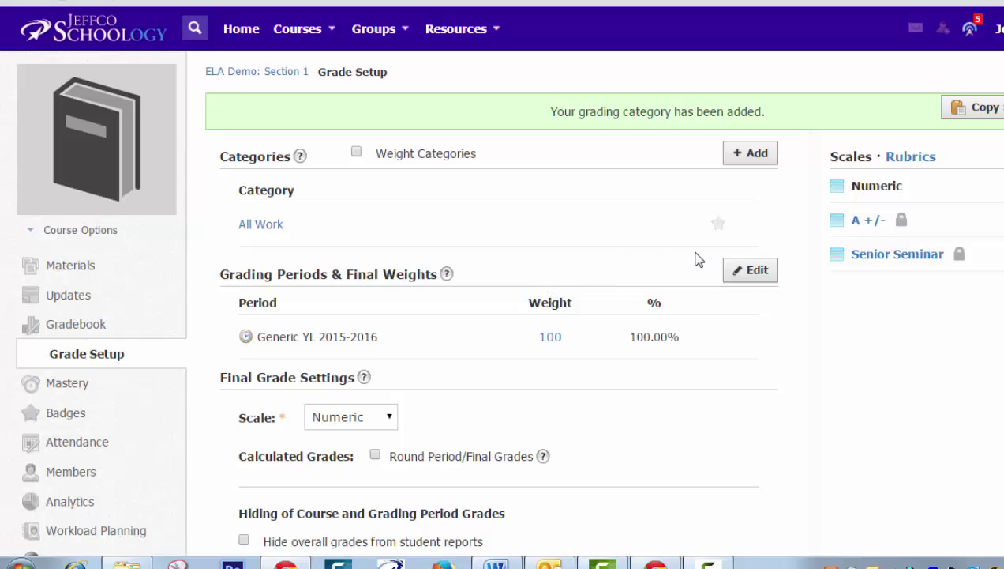
pyautogui.moveTo(721, 235)
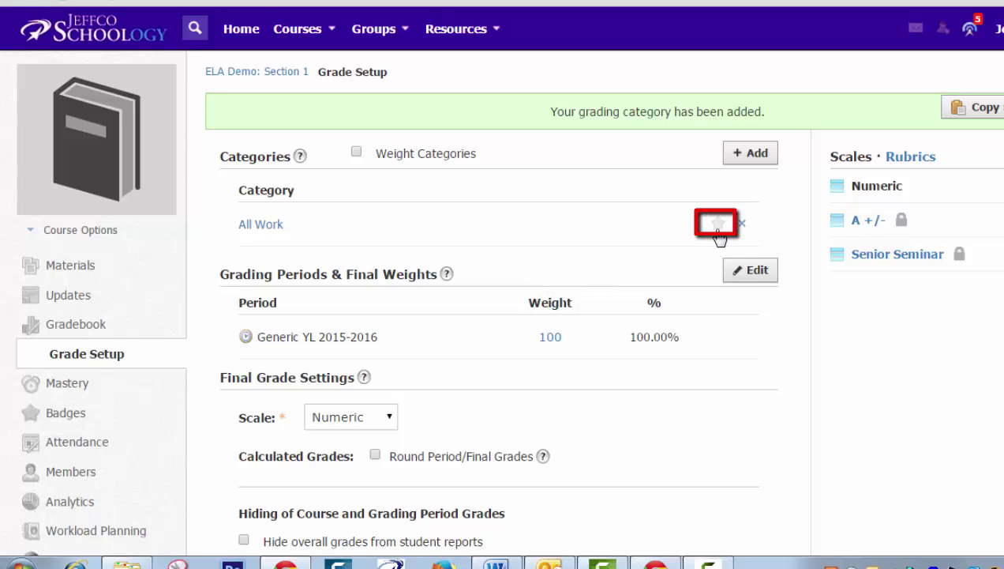
pyautogui.click(717, 225)
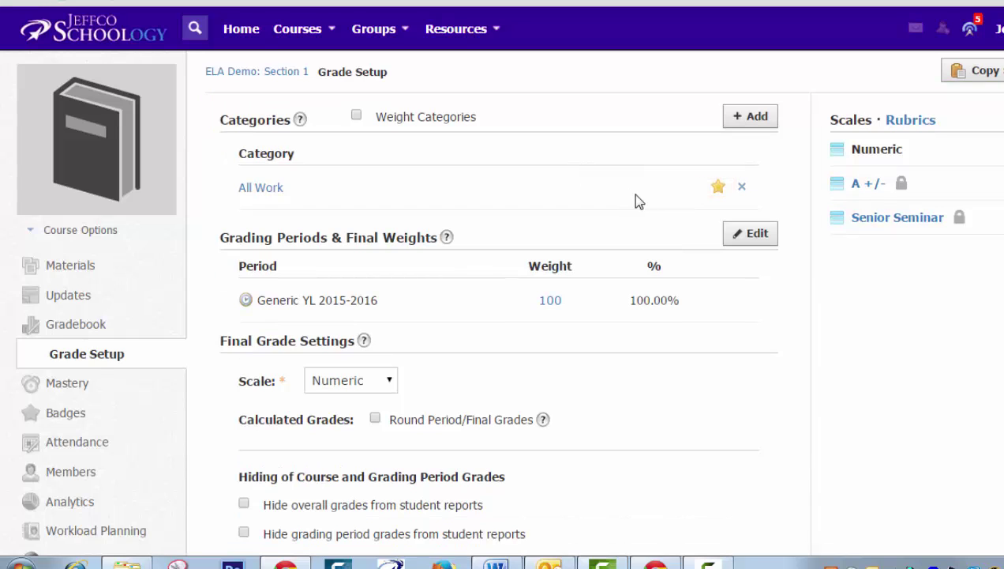
# Hide overall and grading period grades from student reports, then save changes.
pyautogui.scroll(-1, 645, 202)
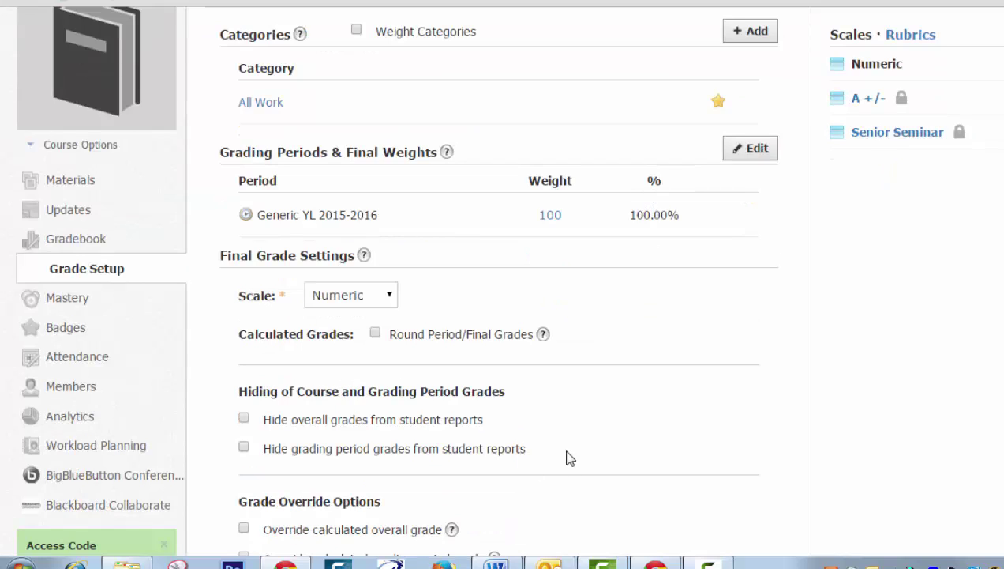
pyautogui.scroll(-2, 507, 280)
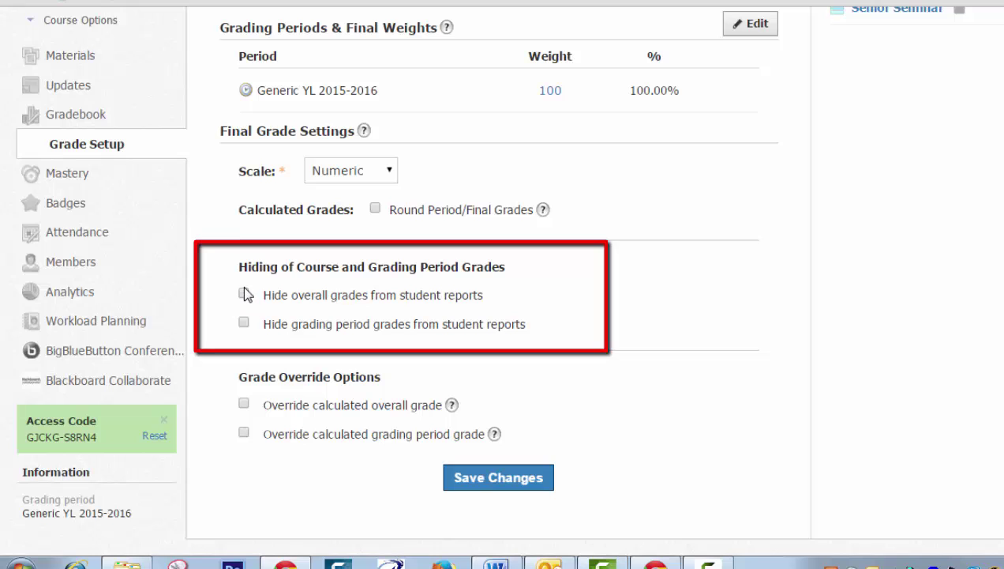
pyautogui.click(244, 293)
pyautogui.click(244, 324)
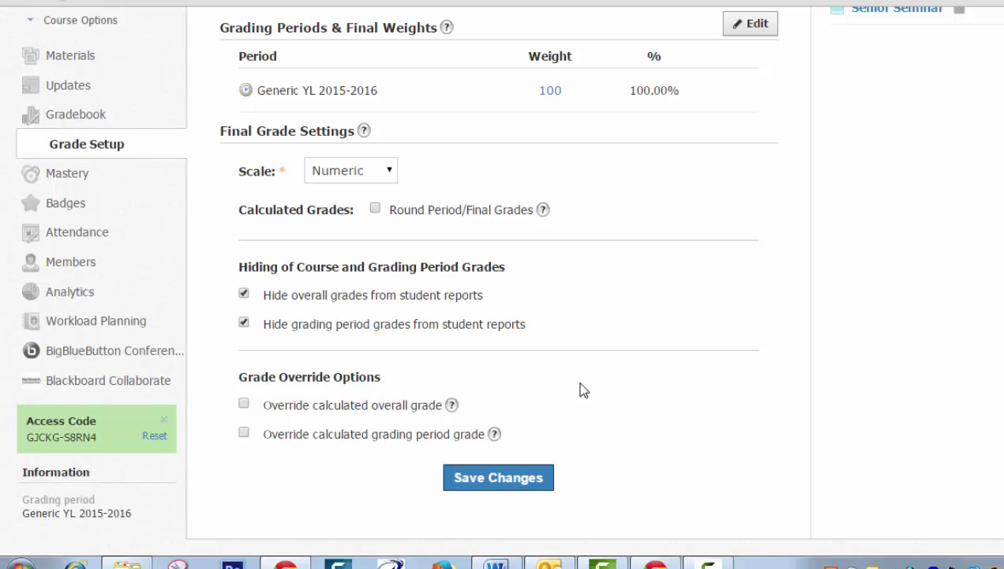
pyautogui.click(512, 478)
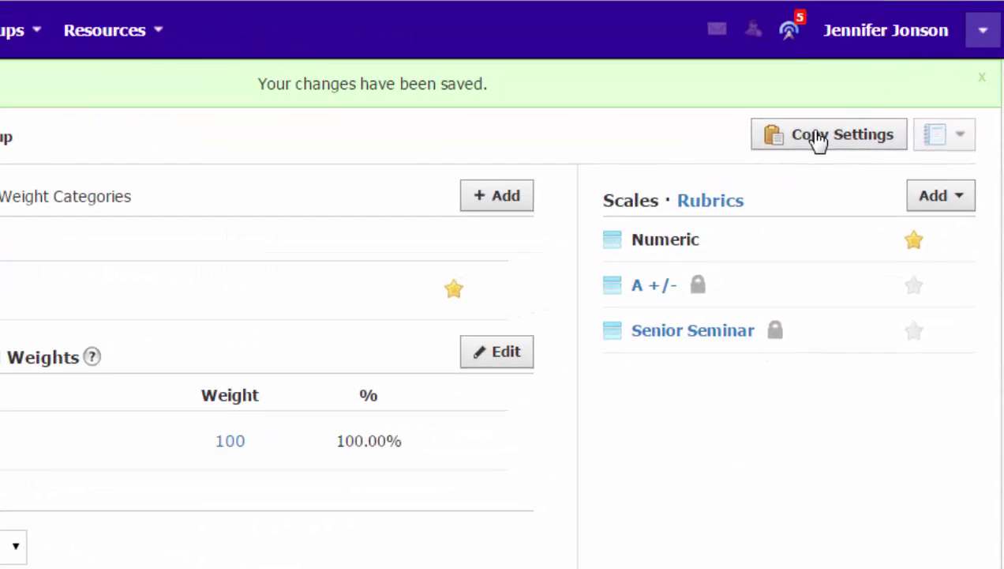
pyautogui.click(842, 141)
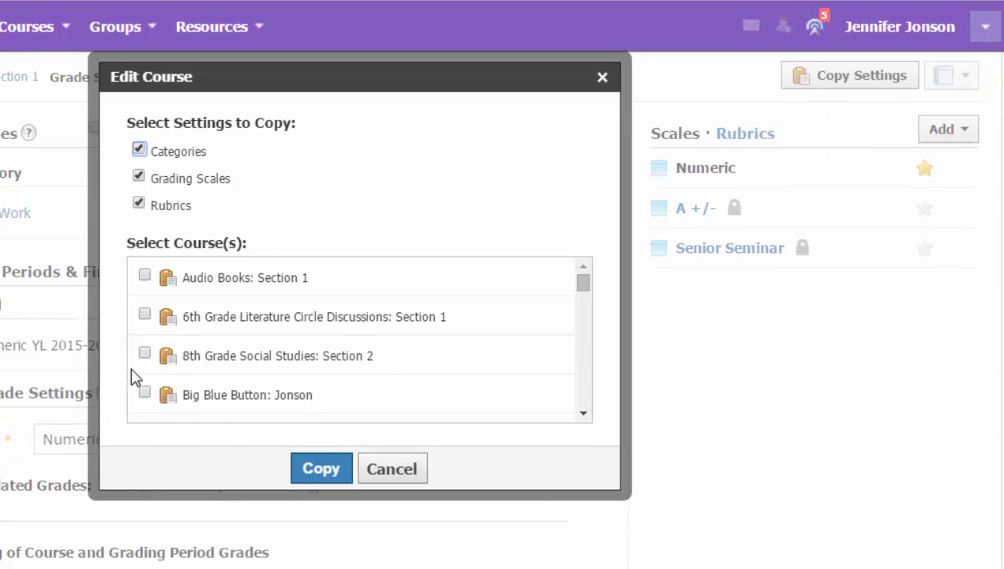
pyautogui.click(145, 354)
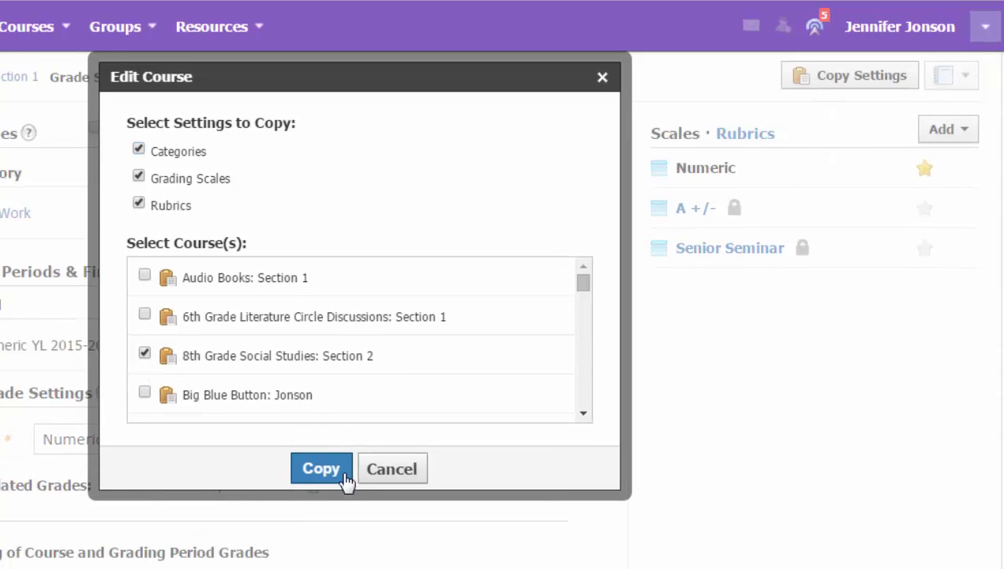
pyautogui.click(401, 470)
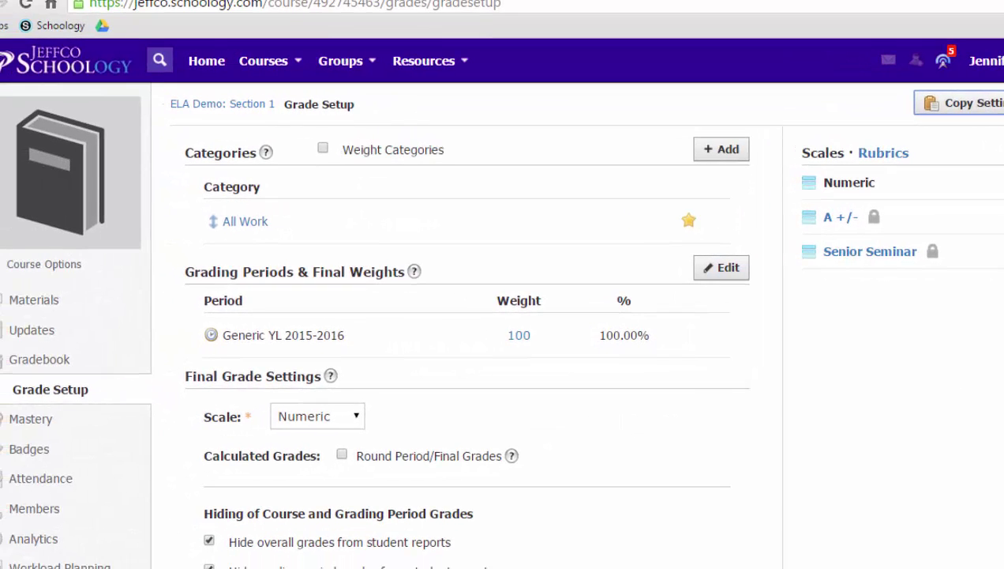
pyautogui.scroll(-3, 484, 358)
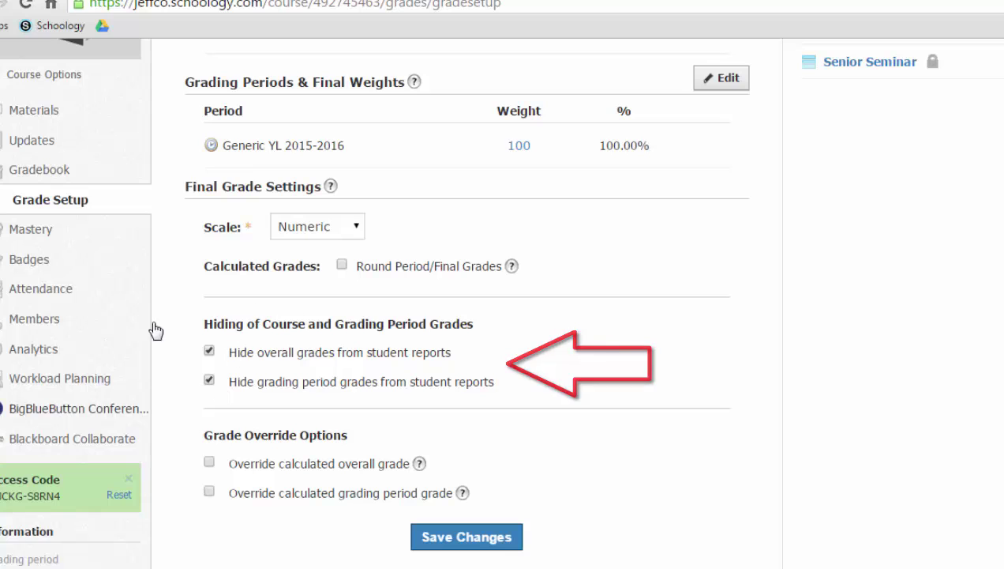
pyautogui.scroll(3, 474, 316)
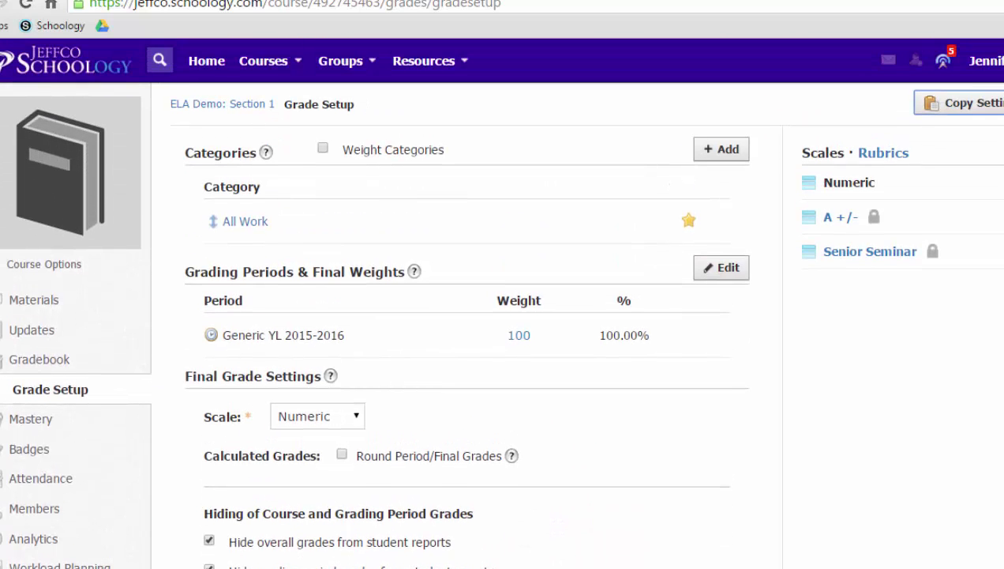
pyautogui.scroll(-1, 502, 316)
pyautogui.scroll(1, 503, 316)
pyautogui.scroll(-1, 186, 462)
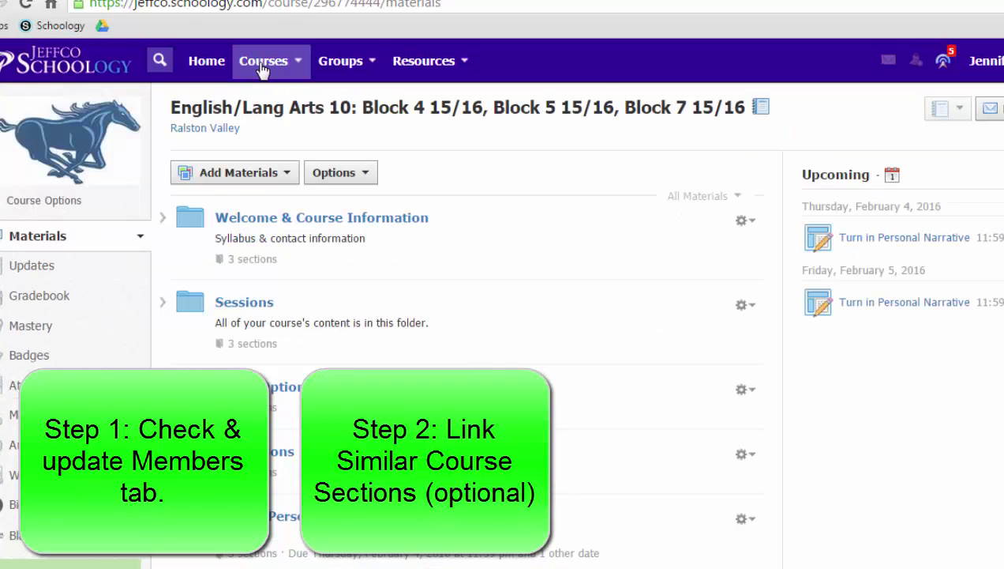
pyautogui.click(265, 61)
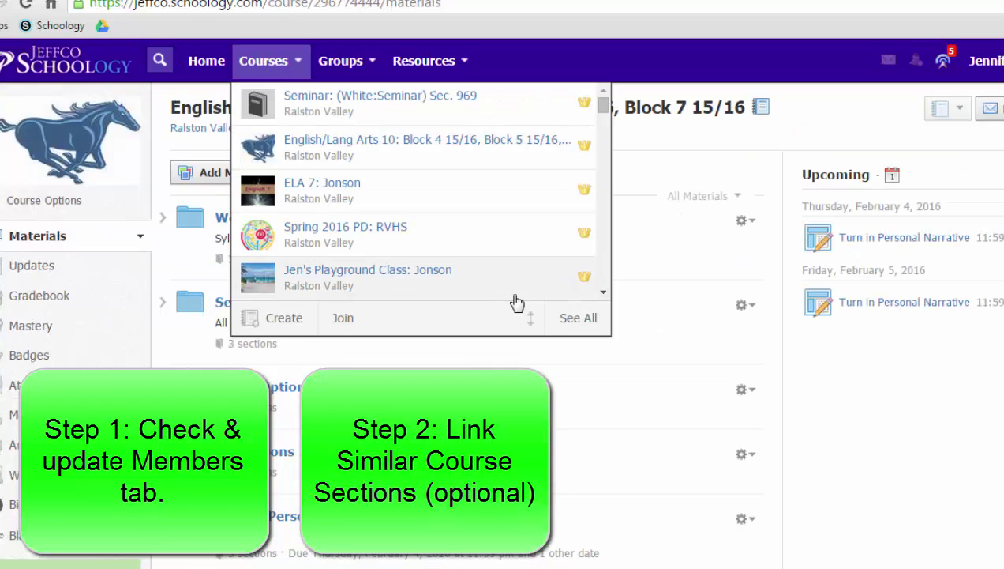
pyautogui.click(580, 319)
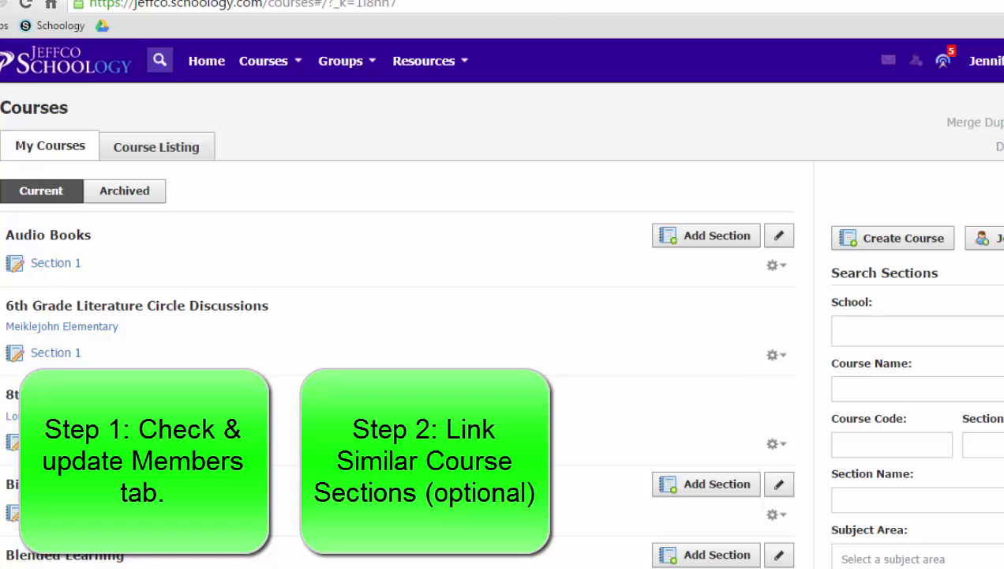
pyautogui.scroll(-20, 395, 316)
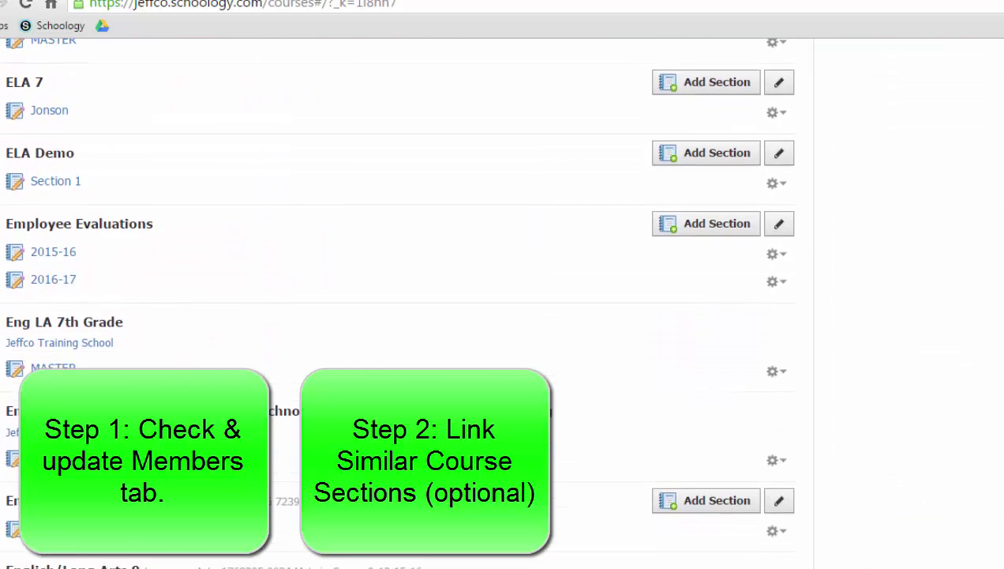
pyautogui.scroll(-2, 395, 315)
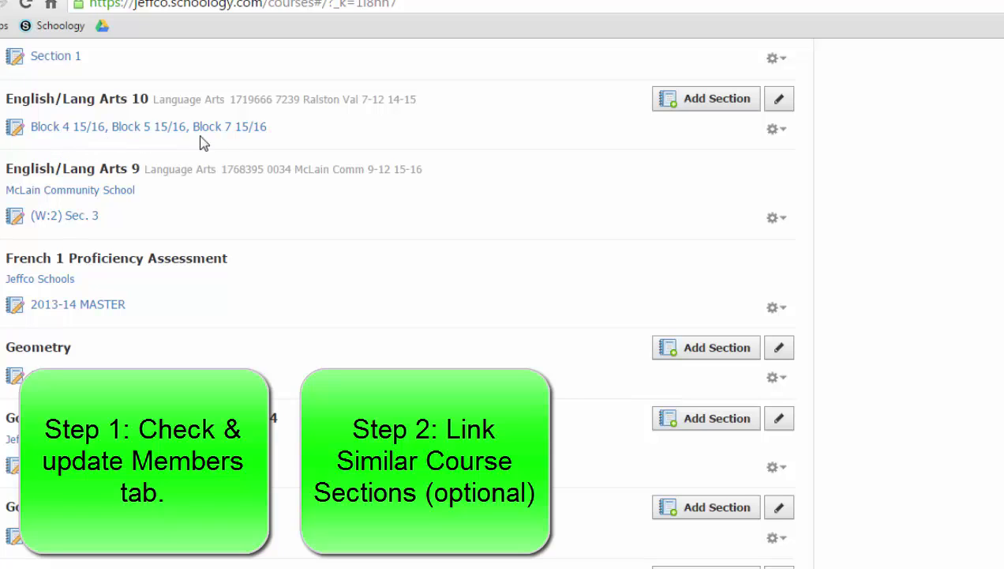
pyautogui.click(775, 130)
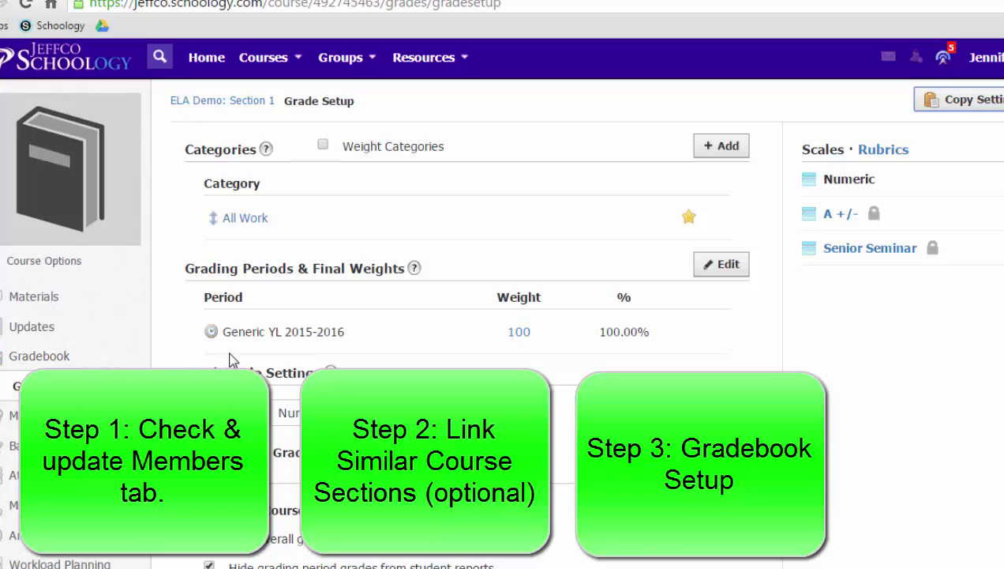
pyautogui.moveTo(123, 173)
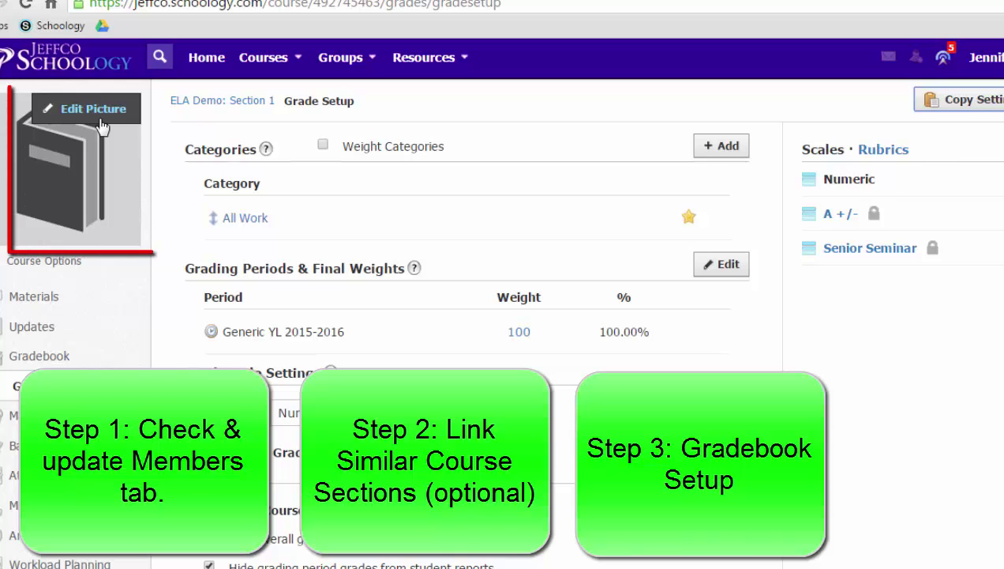